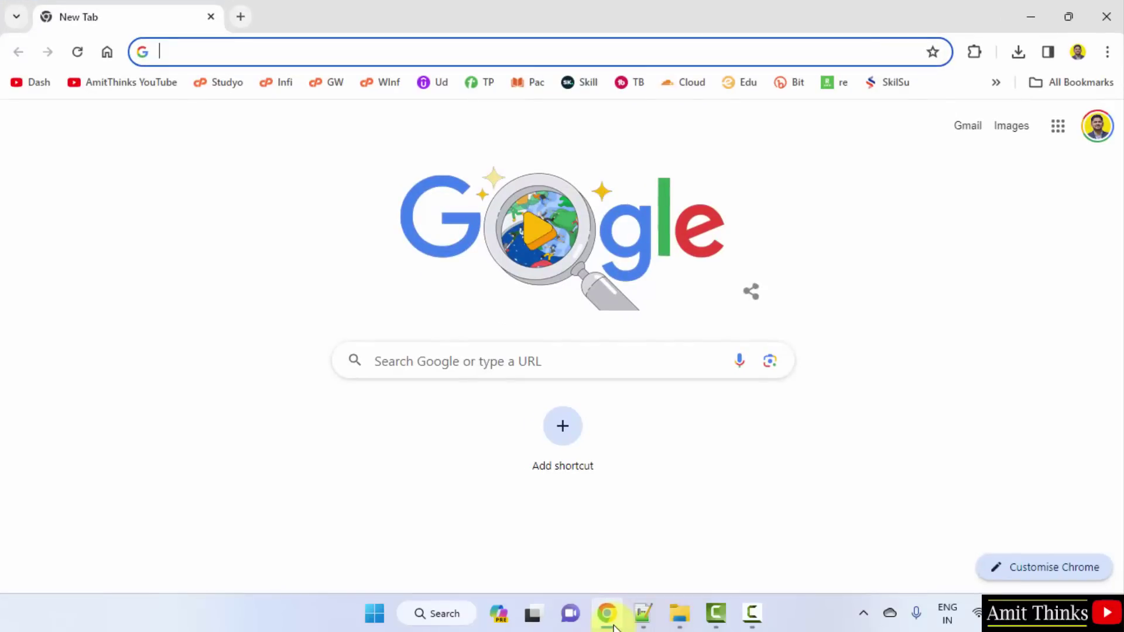
Step: Search Google for 'mysql' and open the official mysql.com result
{"action": "left_click", "coordinate": [489, 369]}
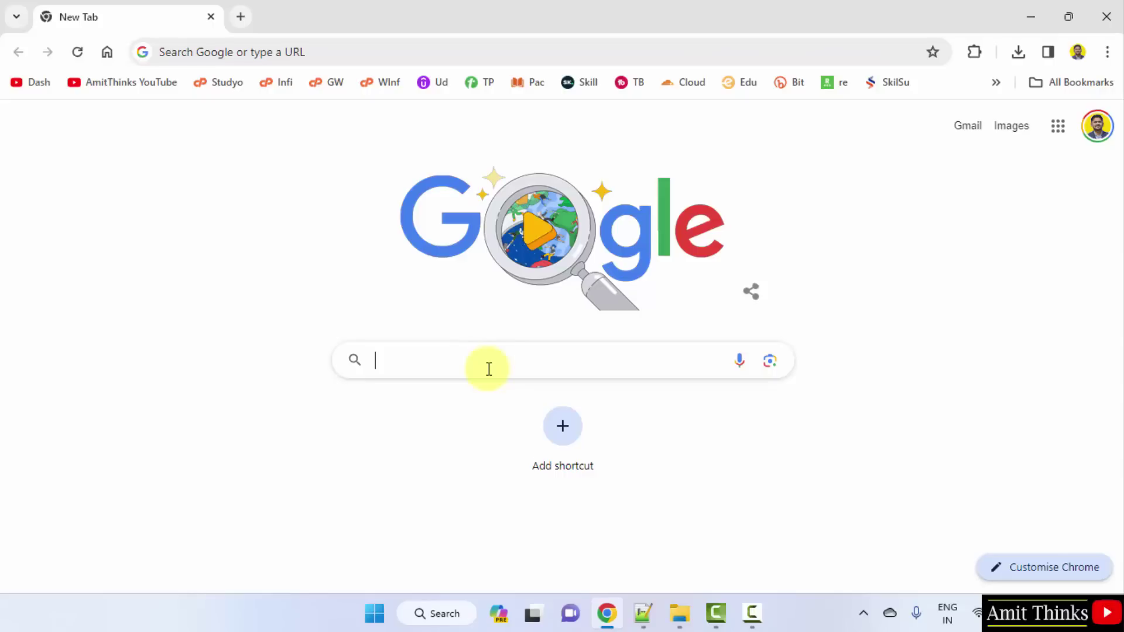
{"action": "type", "text": "mysql"}
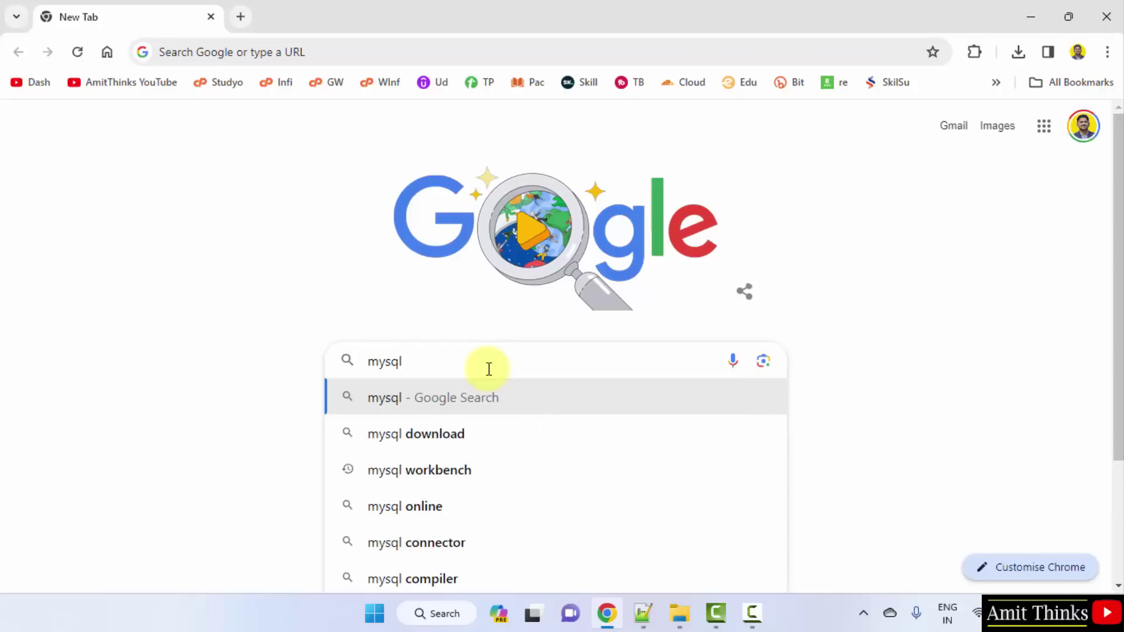
{"action": "key", "text": "Return"}
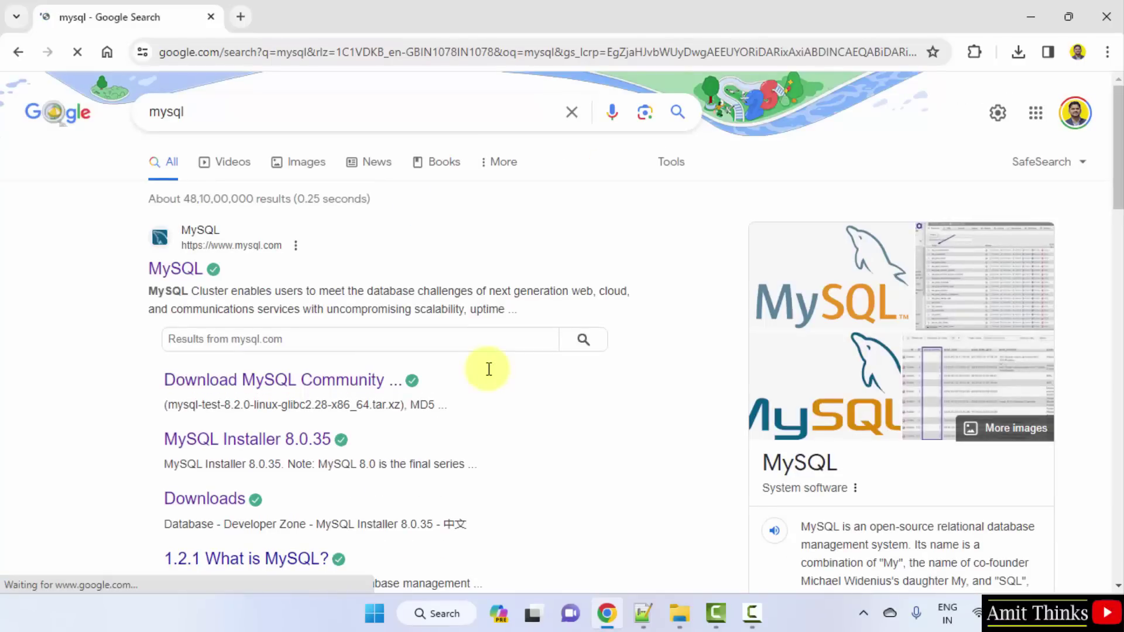
{"action": "left_click", "coordinate": [191, 278]}
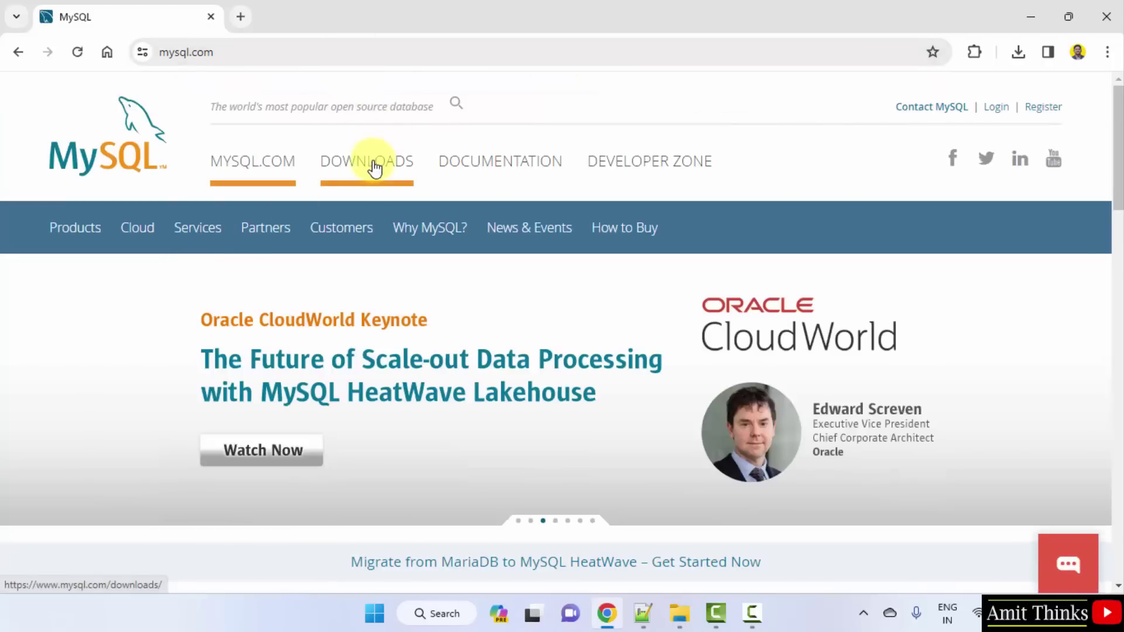
Step: Go through mysql.com Downloads to the MySQL Community (GPL) Downloads page
{"action": "left_click", "coordinate": [374, 169]}
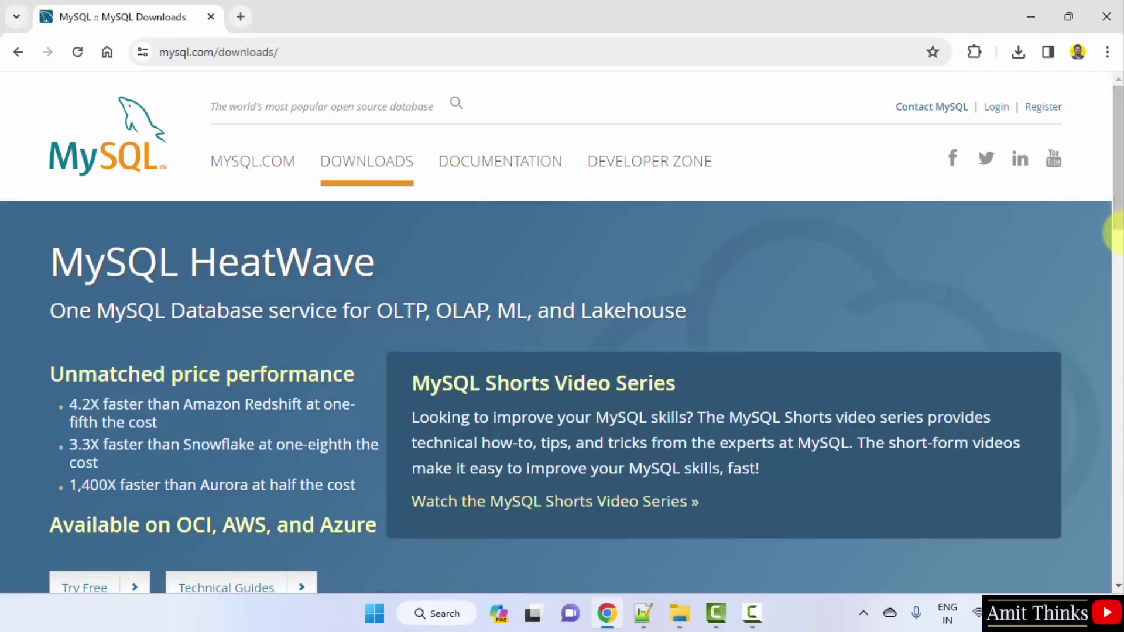
{"action": "left_click", "coordinate": [1117, 226]}
{"action": "left_click_drag", "start_coordinate": [1117, 233], "coordinate": [1117, 314]}
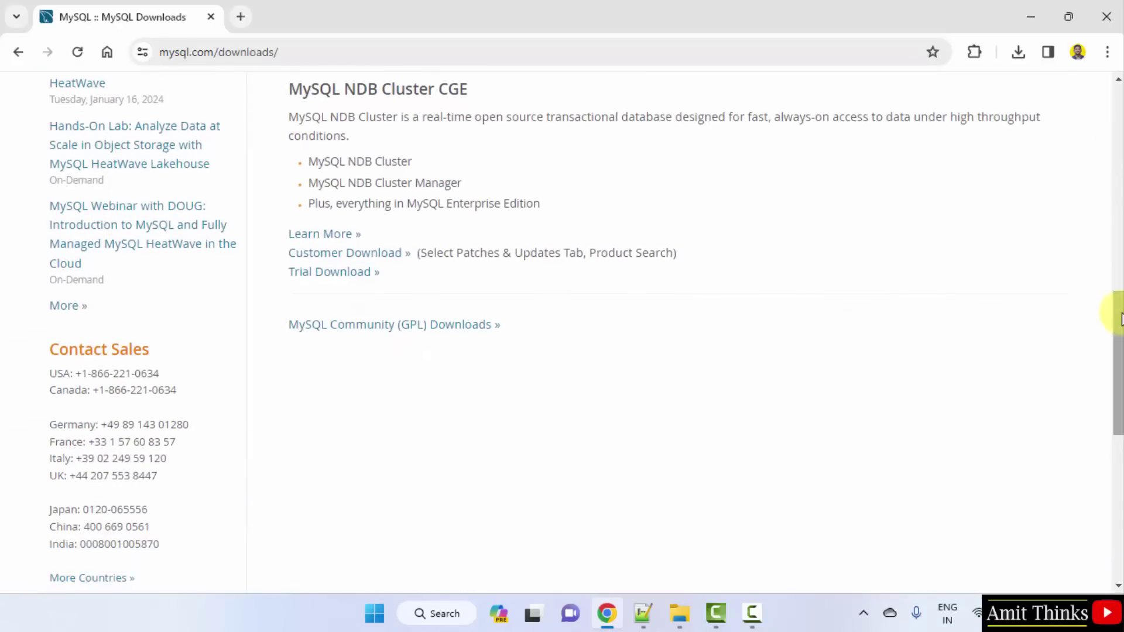
{"action": "left_click", "coordinate": [456, 333]}
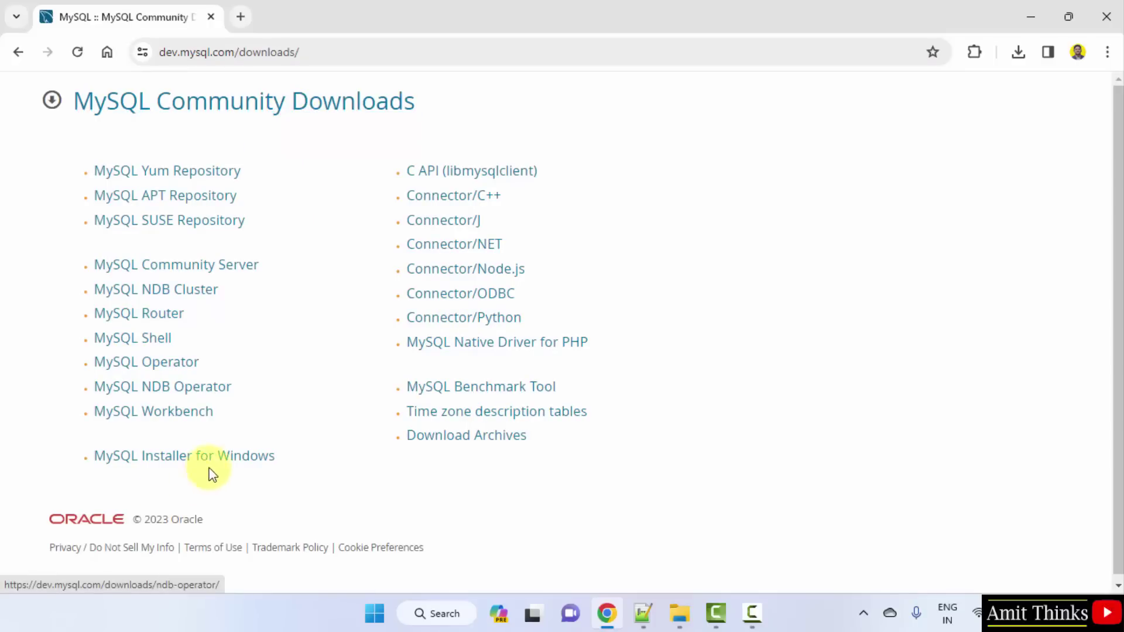
Step: Open MySQL Installer for Windows and choose Download on the 288.6M full MSI installer
{"action": "left_click", "coordinate": [265, 460]}
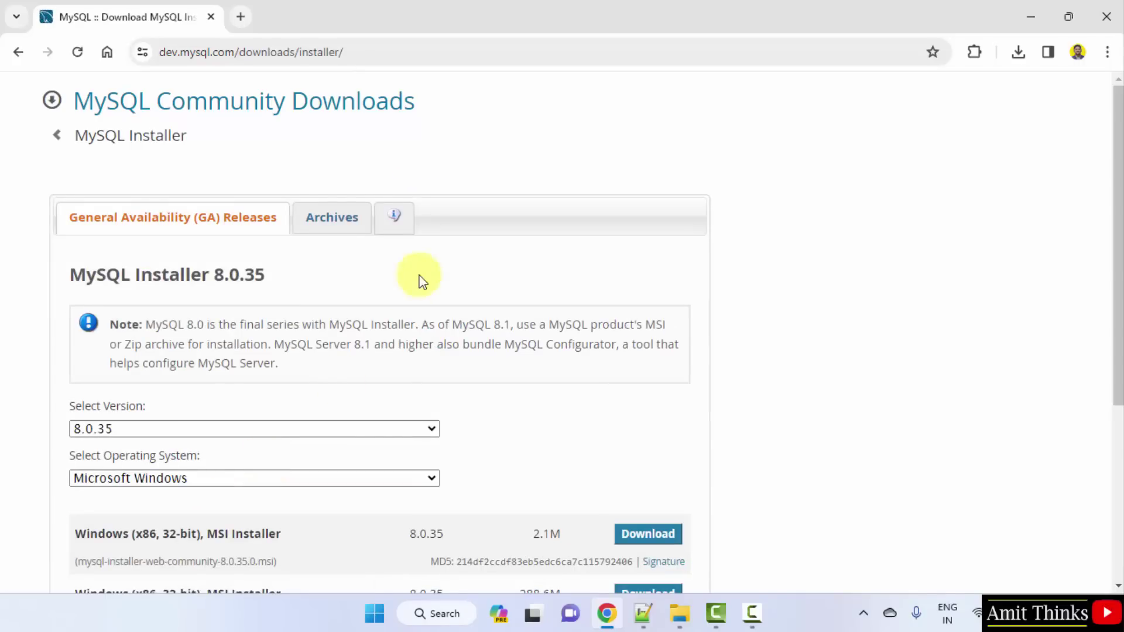
{"action": "left_click_drag", "start_coordinate": [1117, 275], "coordinate": [1120, 375]}
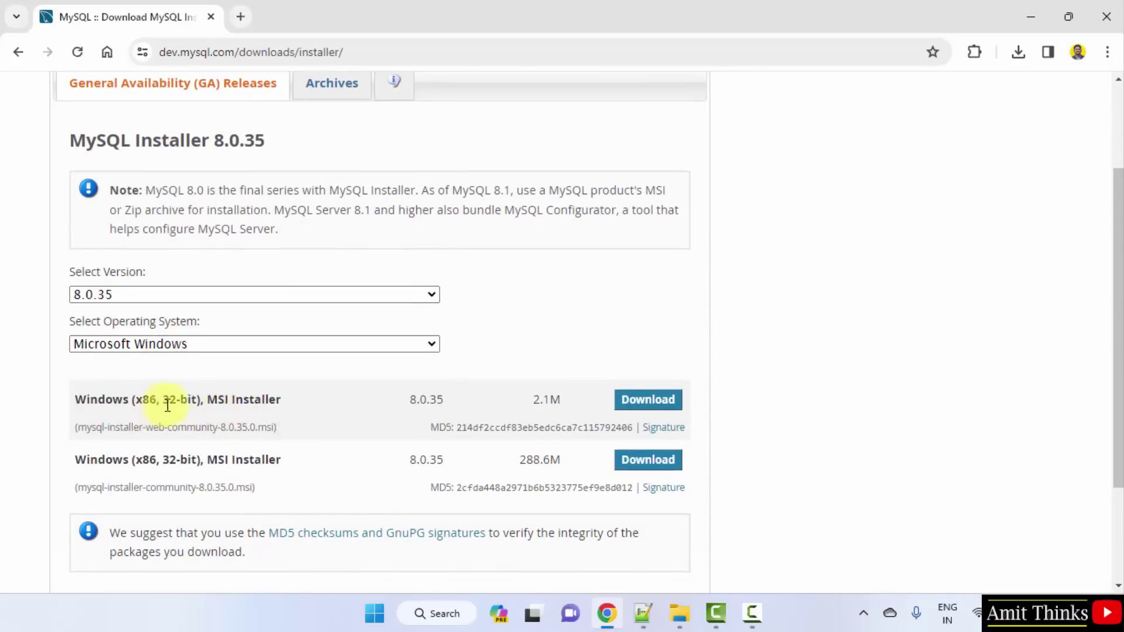
{"action": "left_click_drag", "start_coordinate": [162, 406], "coordinate": [196, 407]}
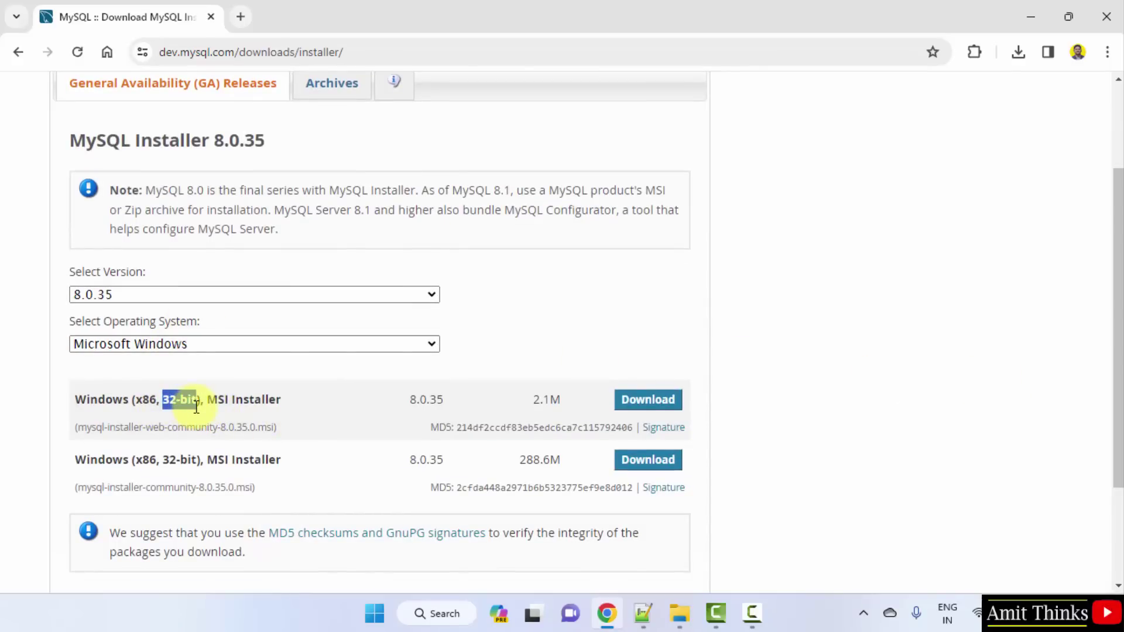
{"action": "left_click", "coordinate": [314, 396]}
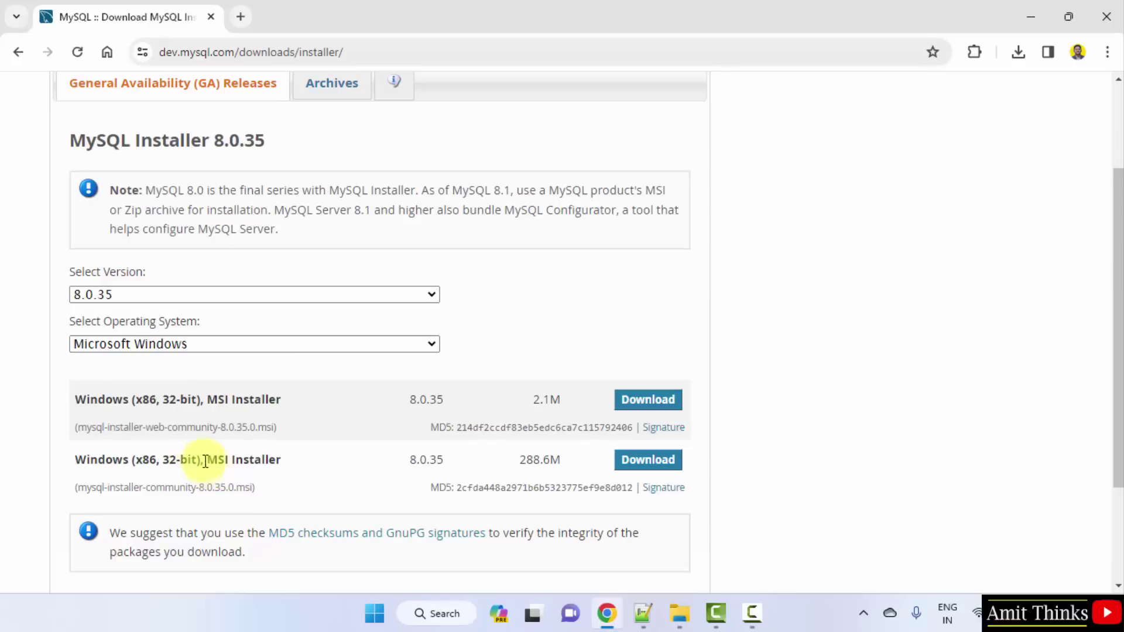
{"action": "left_click", "coordinate": [651, 467]}
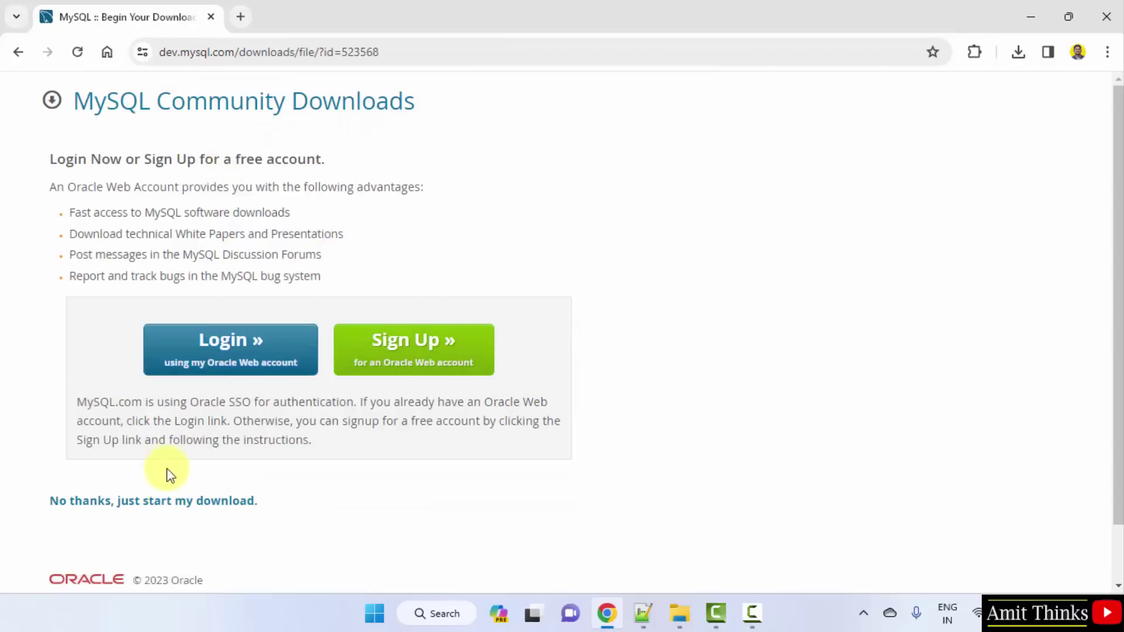
Step: Download the 8.0.35 installer without signing in and run the .msi from Chrome's downloads
{"action": "left_click", "coordinate": [196, 502]}
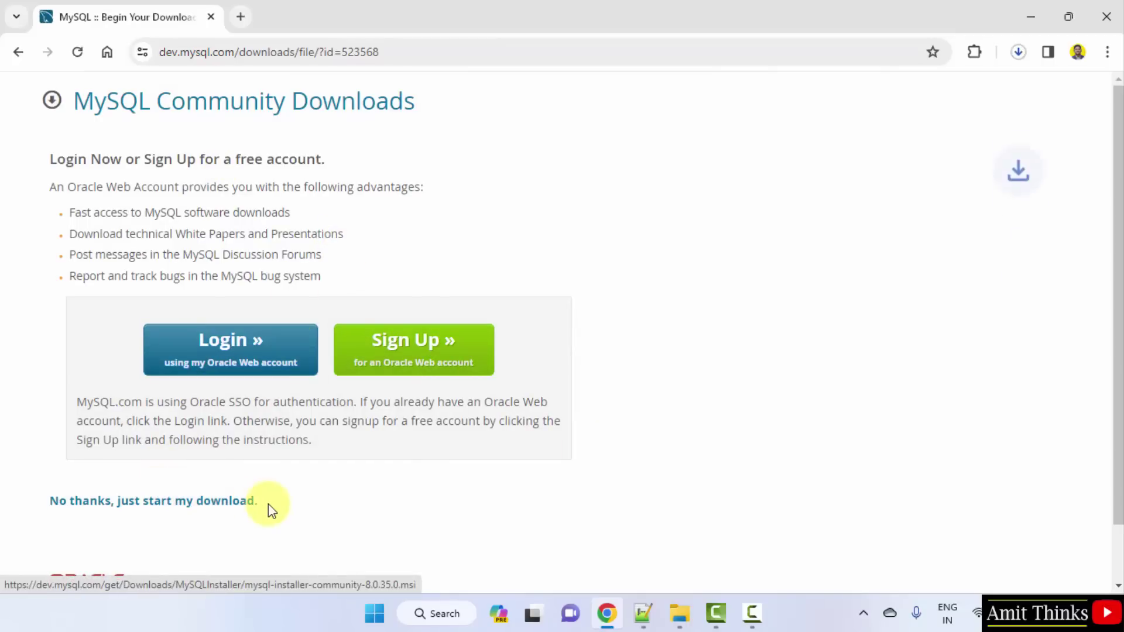
{"action": "left_click", "coordinate": [1019, 53]}
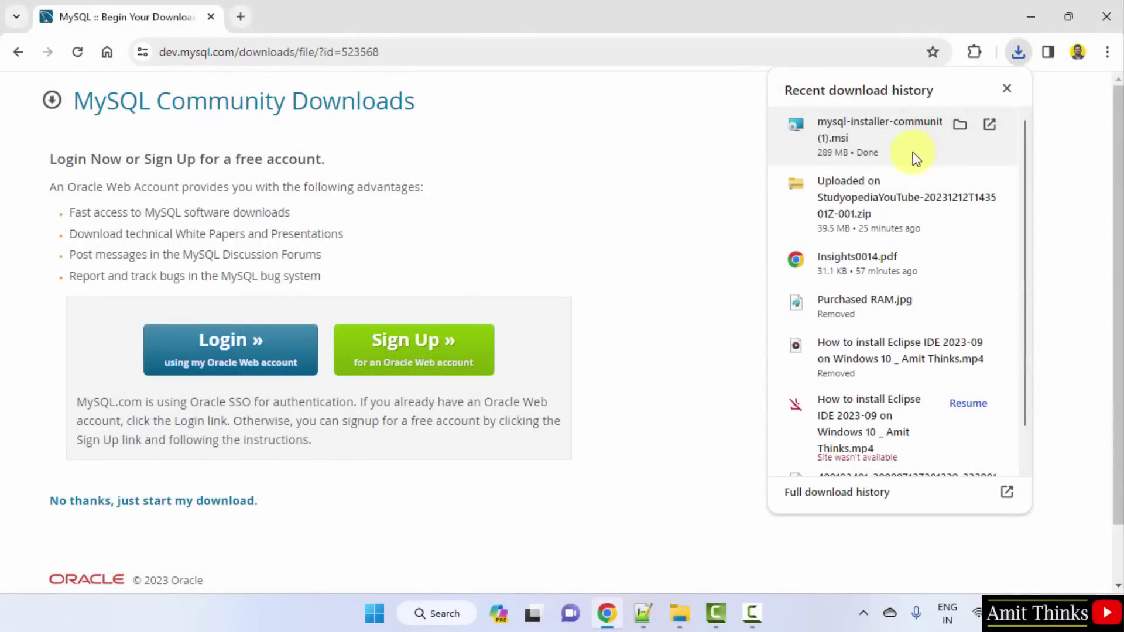
{"action": "right_click", "coordinate": [916, 160]}
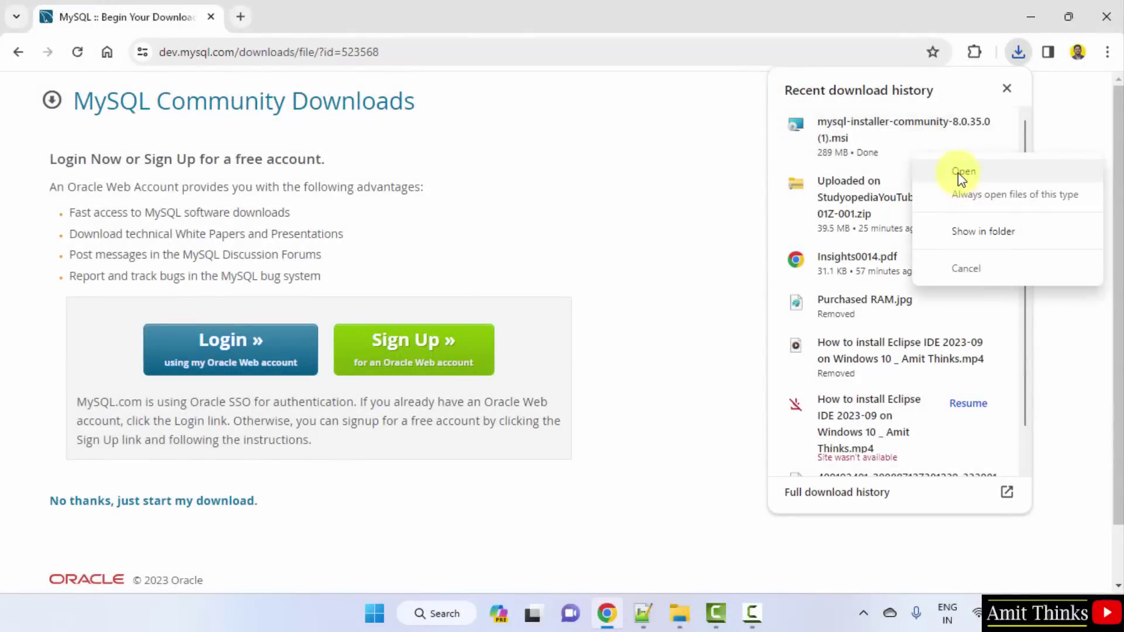
{"action": "left_click", "coordinate": [958, 172]}
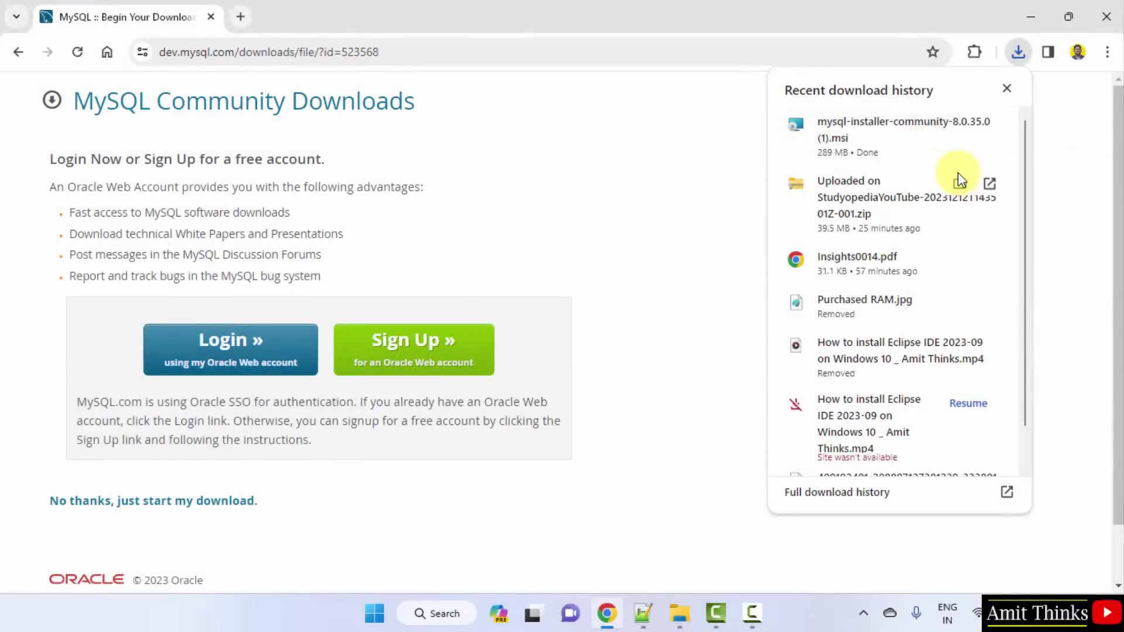
{"action": "left_click", "coordinate": [1031, 17]}
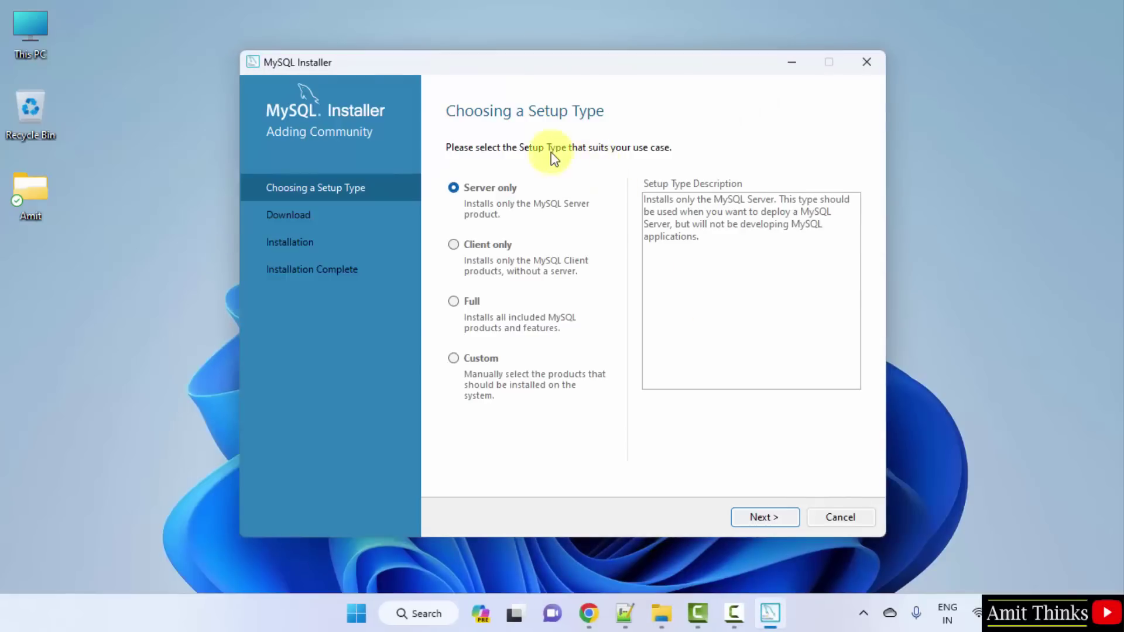
Step: Choose the Custom setup type and add MySQL Server 8.0.35 - X64 to the install list
{"action": "left_click", "coordinate": [455, 359]}
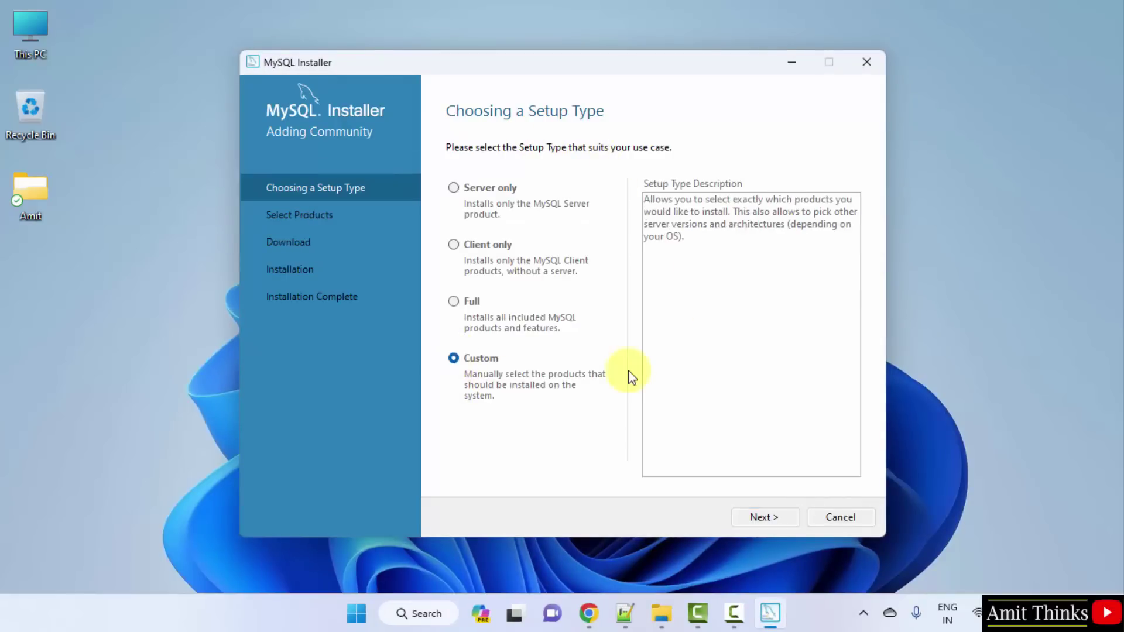
{"action": "left_click", "coordinate": [764, 518]}
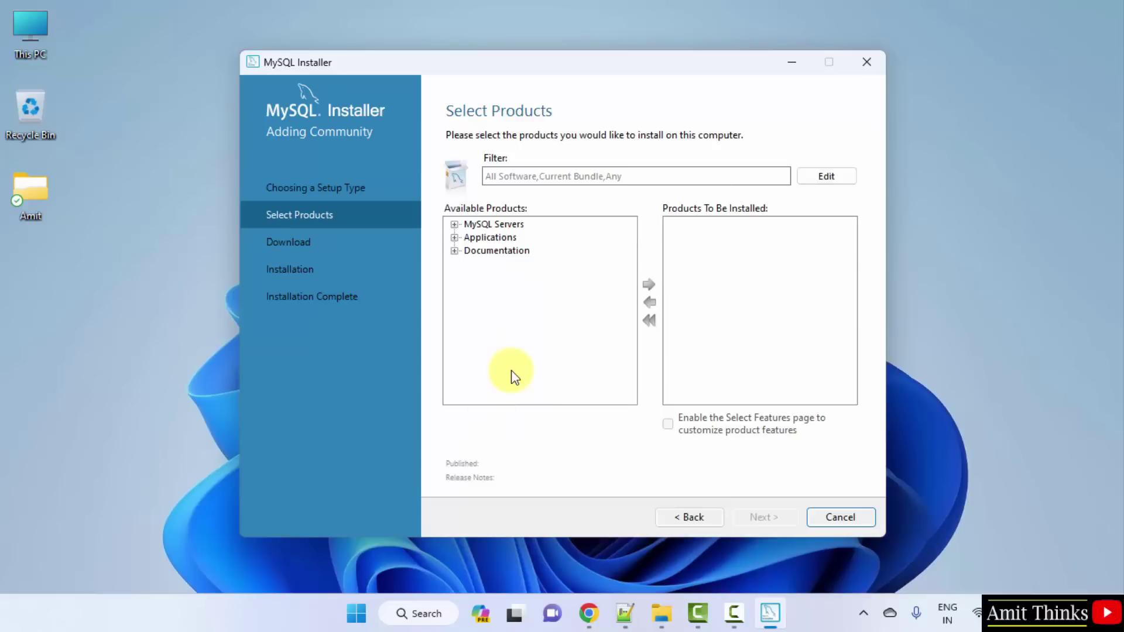
{"action": "left_click", "coordinate": [454, 226]}
{"action": "left_click", "coordinate": [471, 238]}
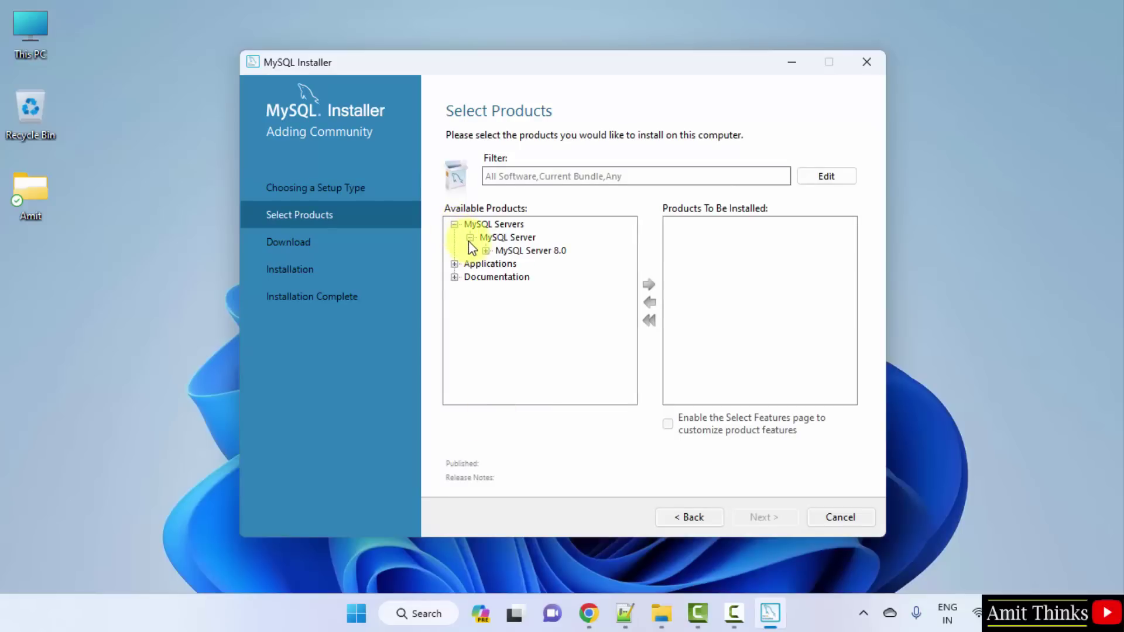
{"action": "left_click", "coordinate": [487, 250]}
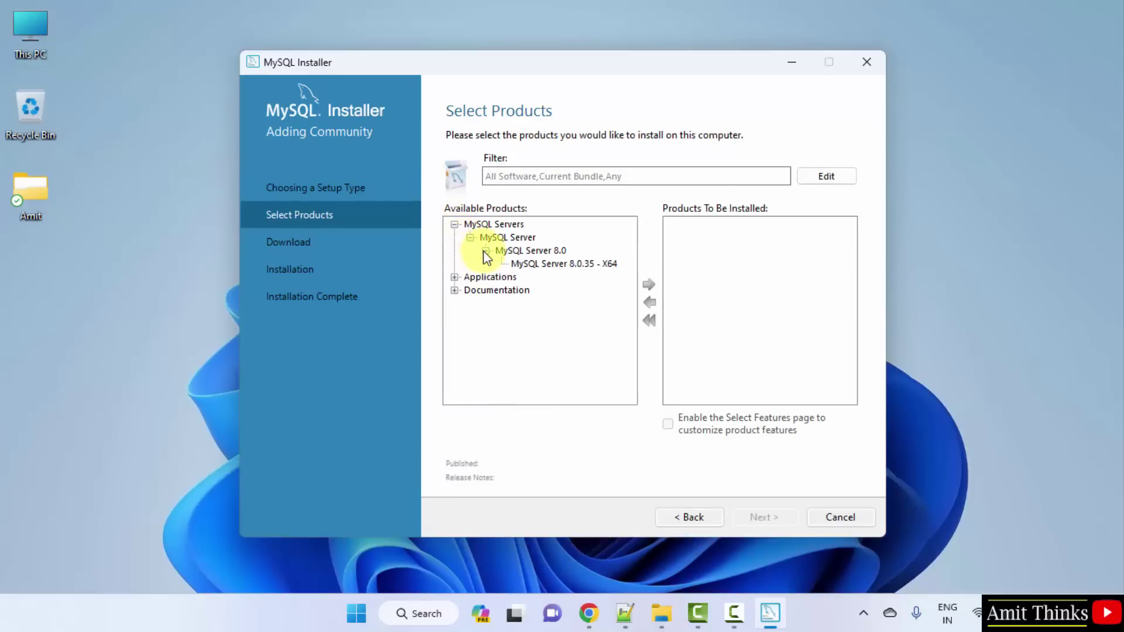
{"action": "left_click", "coordinate": [536, 266]}
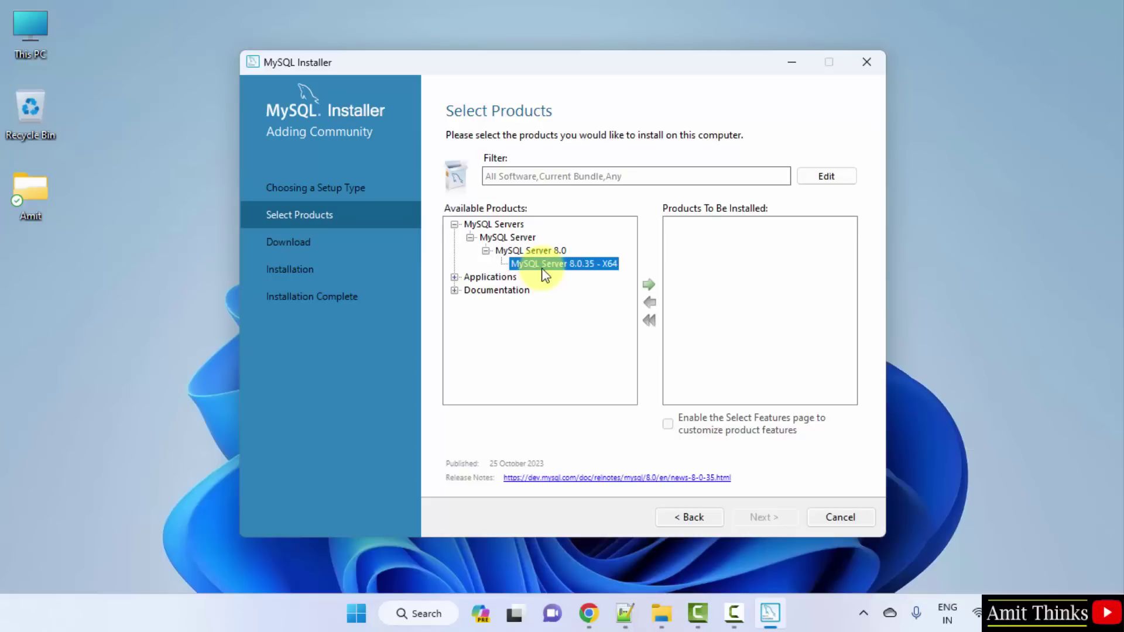
{"action": "left_click", "coordinate": [648, 287]}
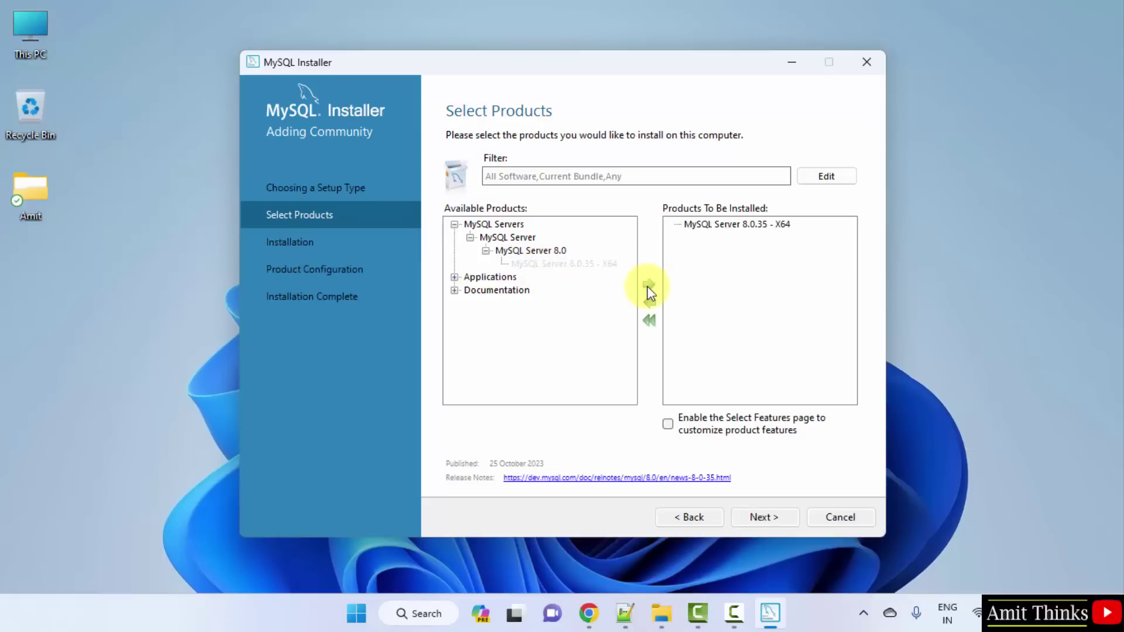
Step: Add MySQL Workbench 8.0.34 - X64 to the install list
{"action": "left_click", "coordinate": [454, 277]}
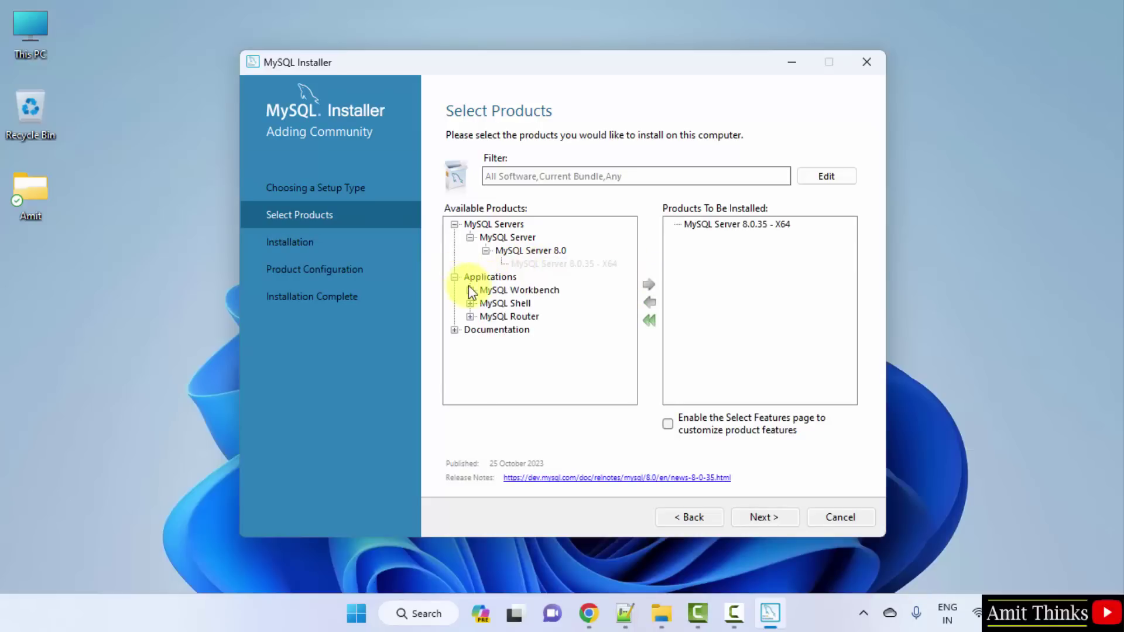
{"action": "left_click", "coordinate": [470, 290]}
{"action": "left_click", "coordinate": [485, 303]}
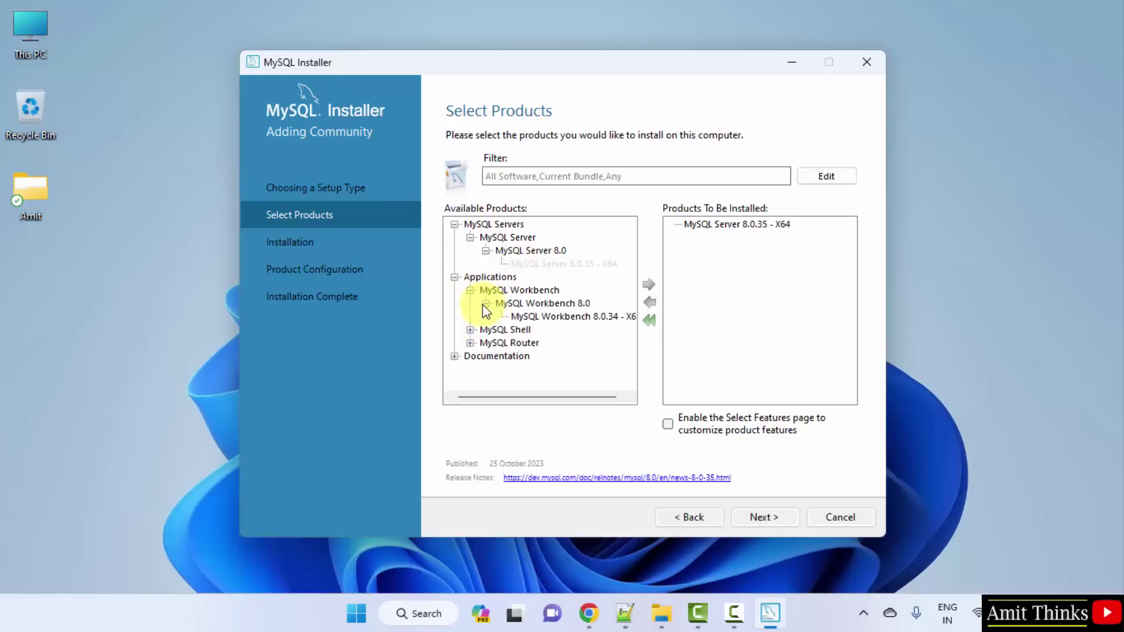
{"action": "left_click", "coordinate": [600, 318]}
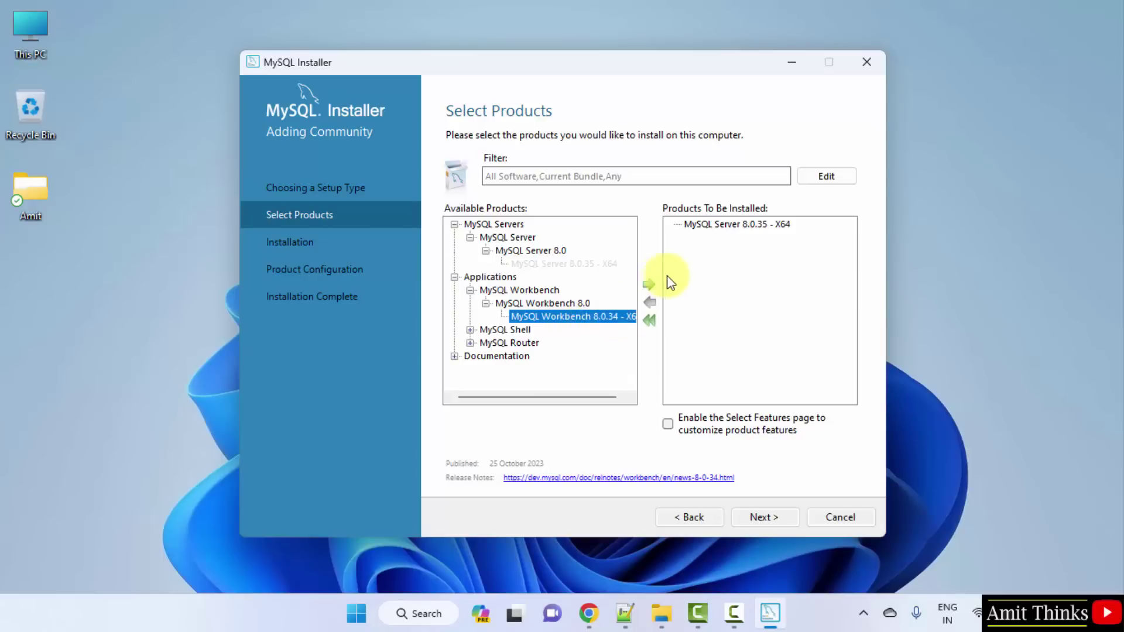
{"action": "left_click", "coordinate": [648, 284]}
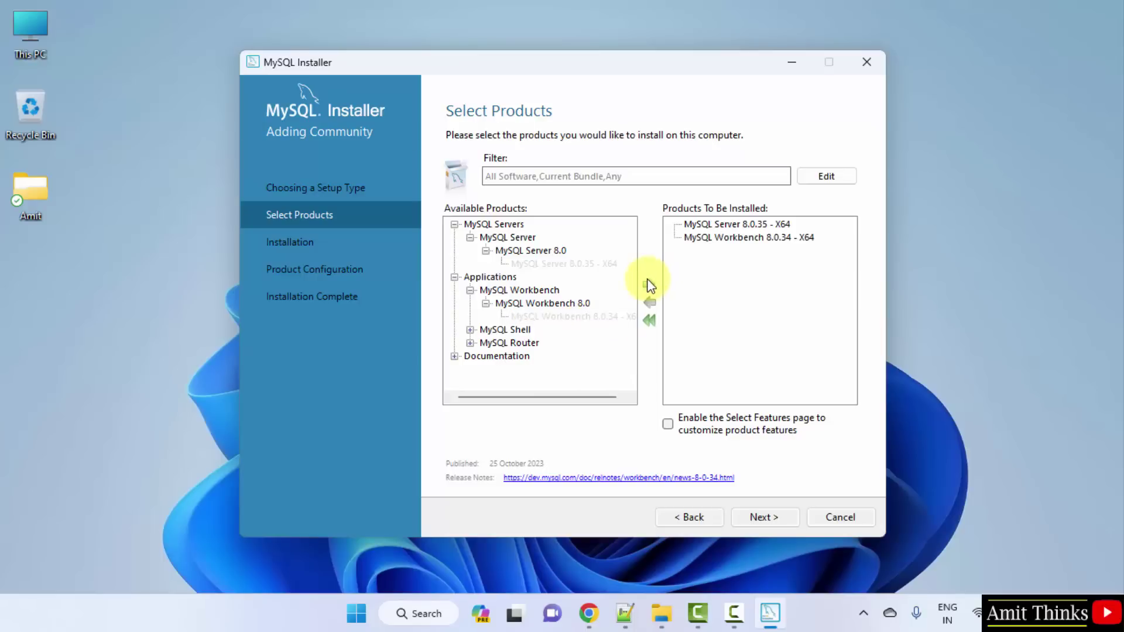
Step: Add MySQL Shell 8.0.35 - X64 and proceed to the installation summary
{"action": "left_click", "coordinate": [471, 330]}
{"action": "left_click", "coordinate": [486, 343]}
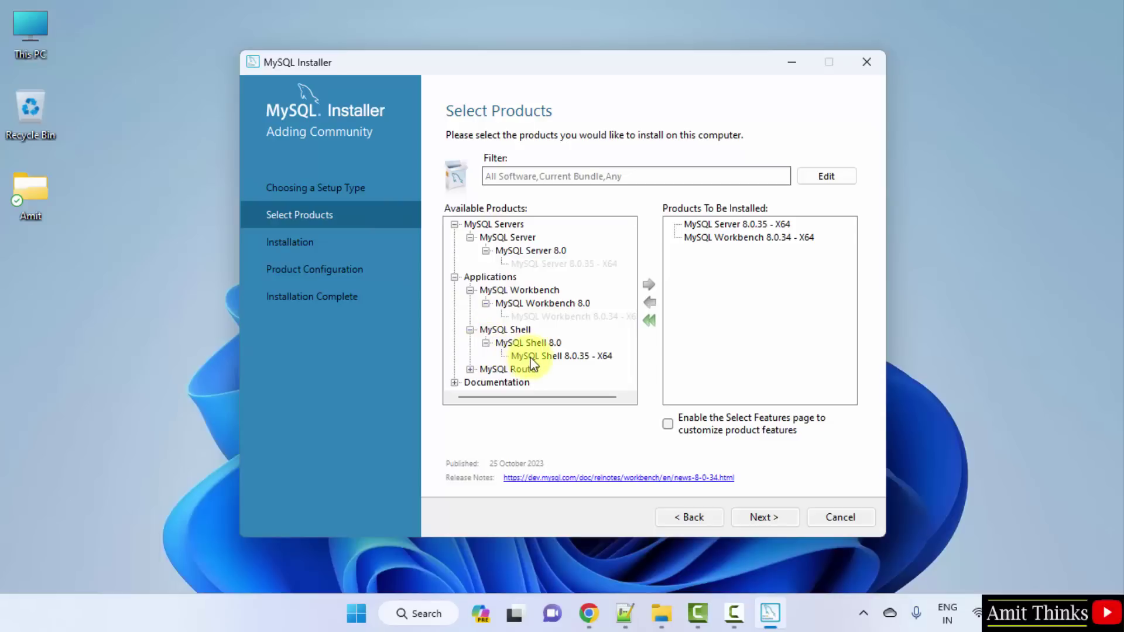
{"action": "left_click", "coordinate": [533, 356]}
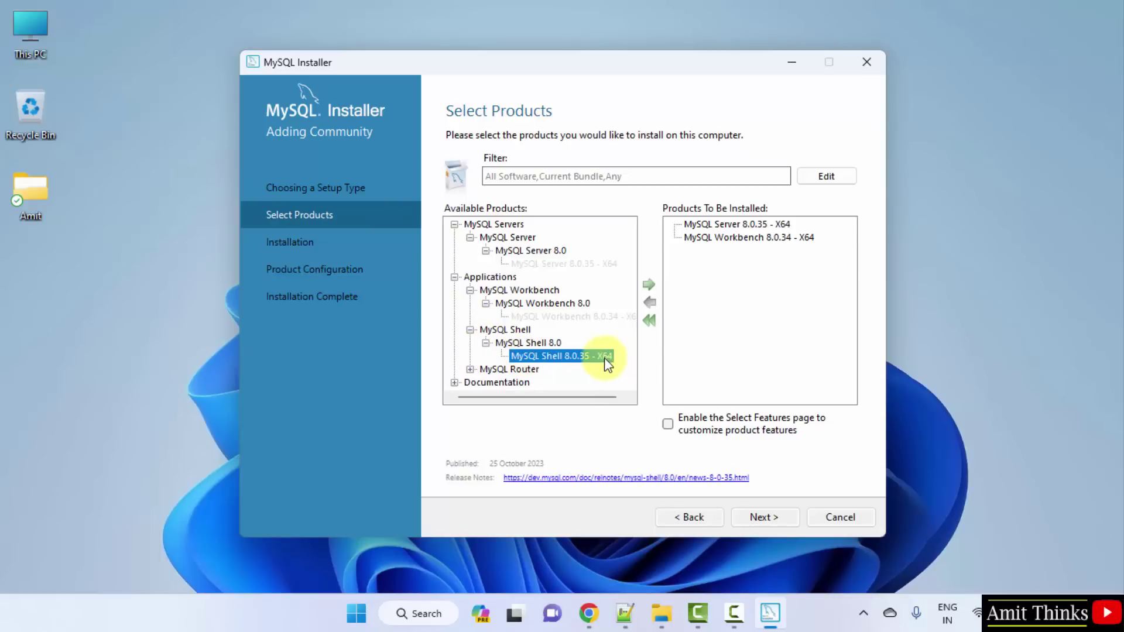
{"action": "left_click", "coordinate": [651, 287]}
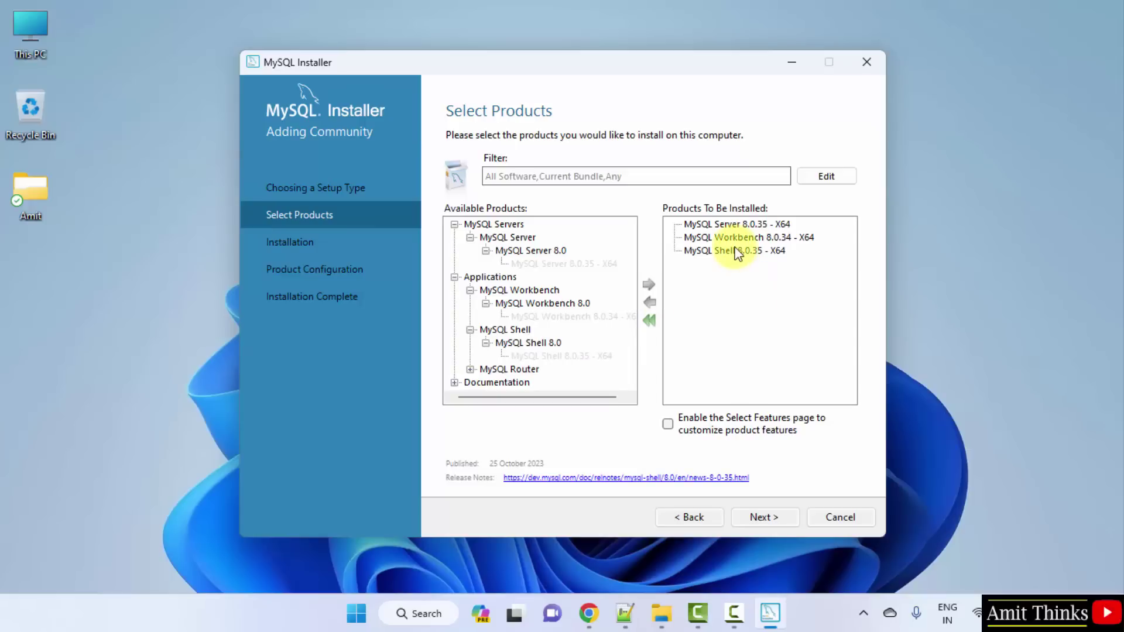
{"action": "left_click", "coordinate": [768, 518]}
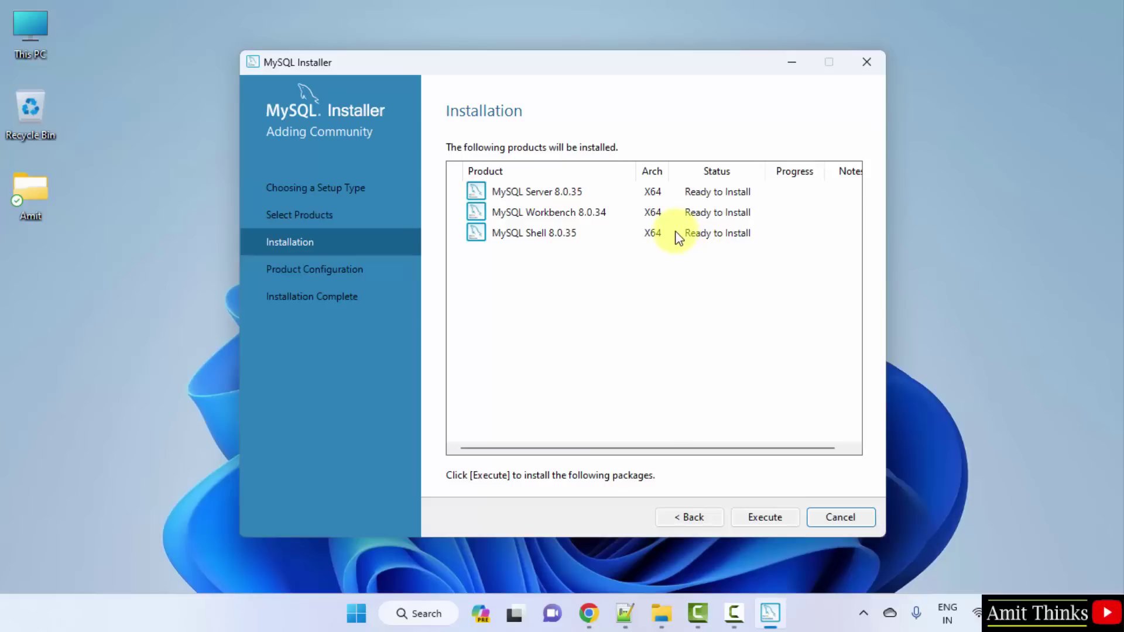
Step: Execute the install of Server, Workbench and Shell and continue once all show Complete
{"action": "left_click", "coordinate": [763, 519]}
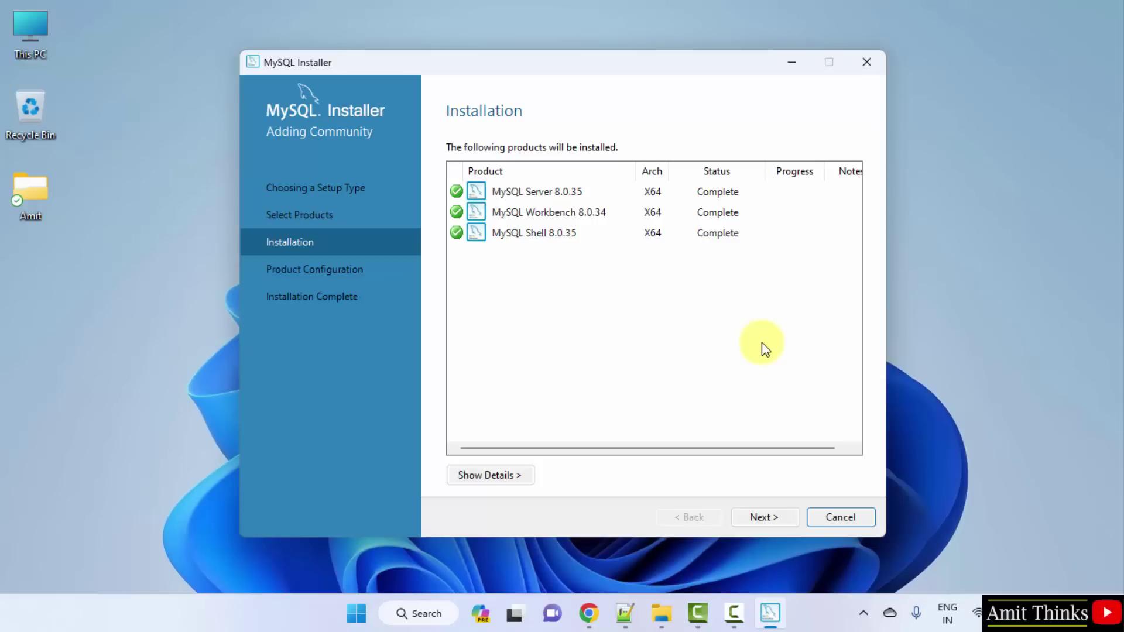
{"action": "left_click", "coordinate": [756, 525]}
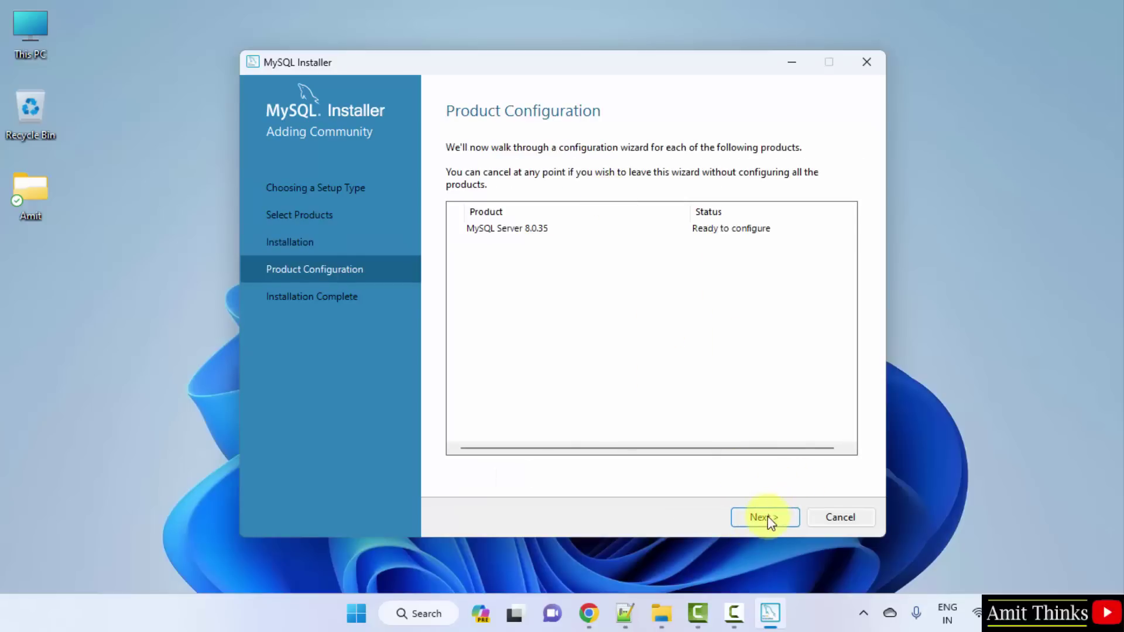
Step: Keep Development Computer type, port 3306 networking and strong password encryption defaults
{"action": "left_click", "coordinate": [766, 519]}
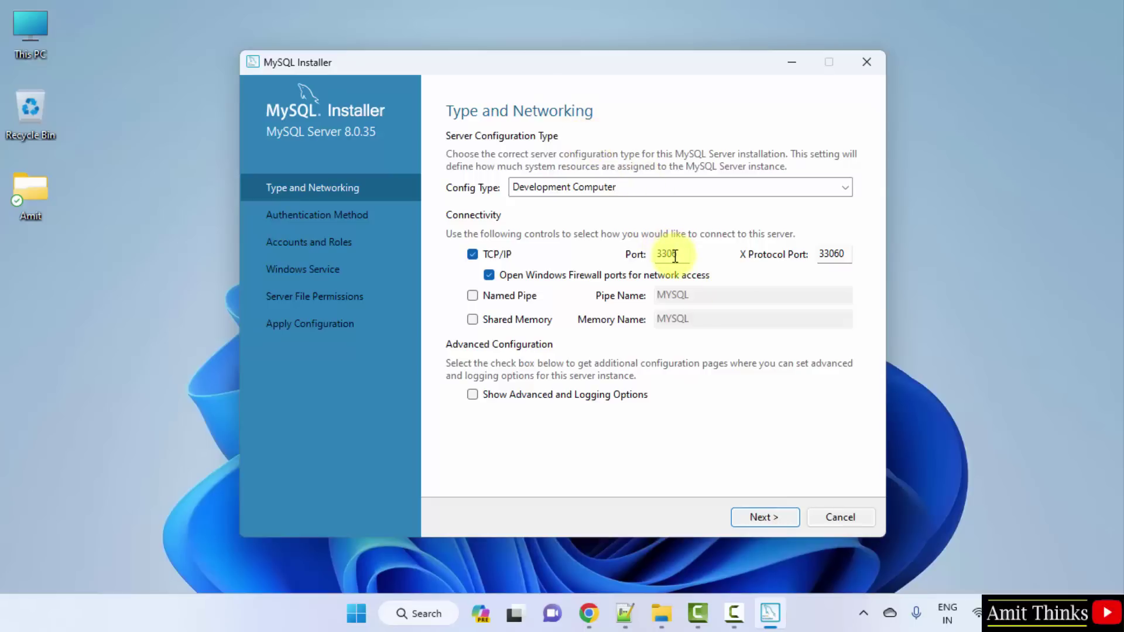
{"action": "left_click", "coordinate": [768, 517]}
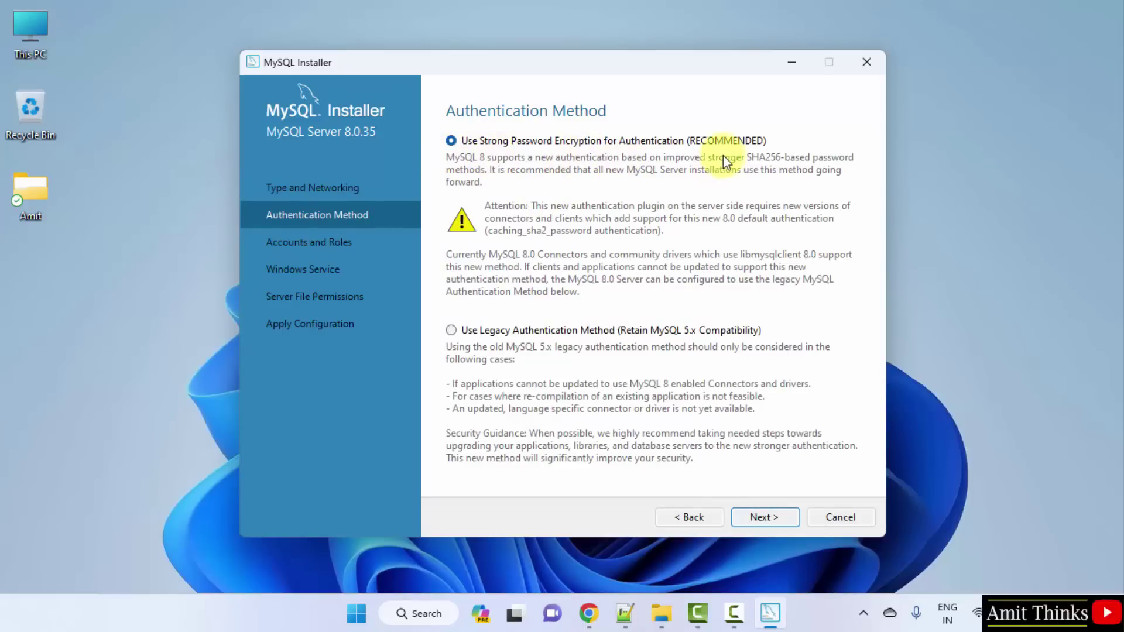
{"action": "left_click", "coordinate": [769, 518]}
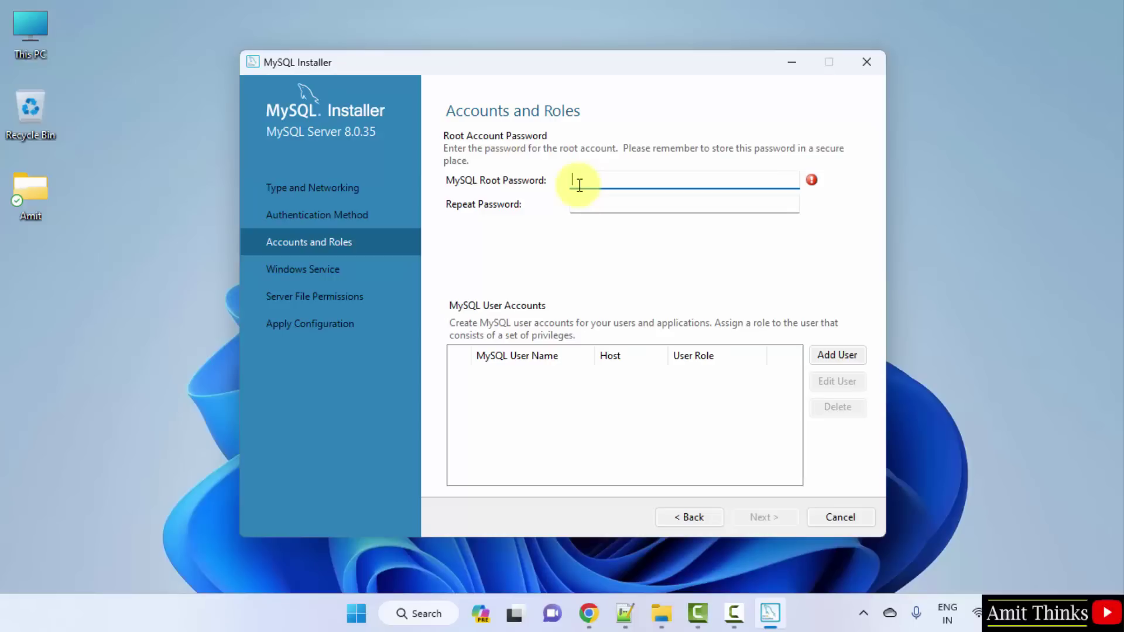
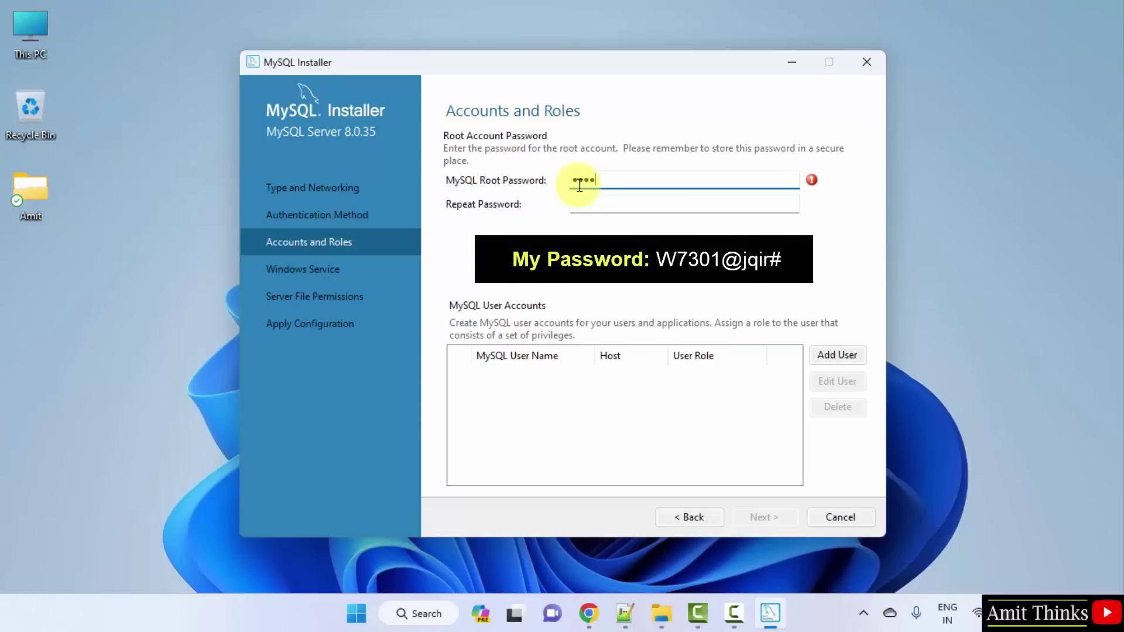
Step: Enter and confirm the root account password, then keep the MySQL80 Windows service defaults
{"action": "key", "text": "Tab"}
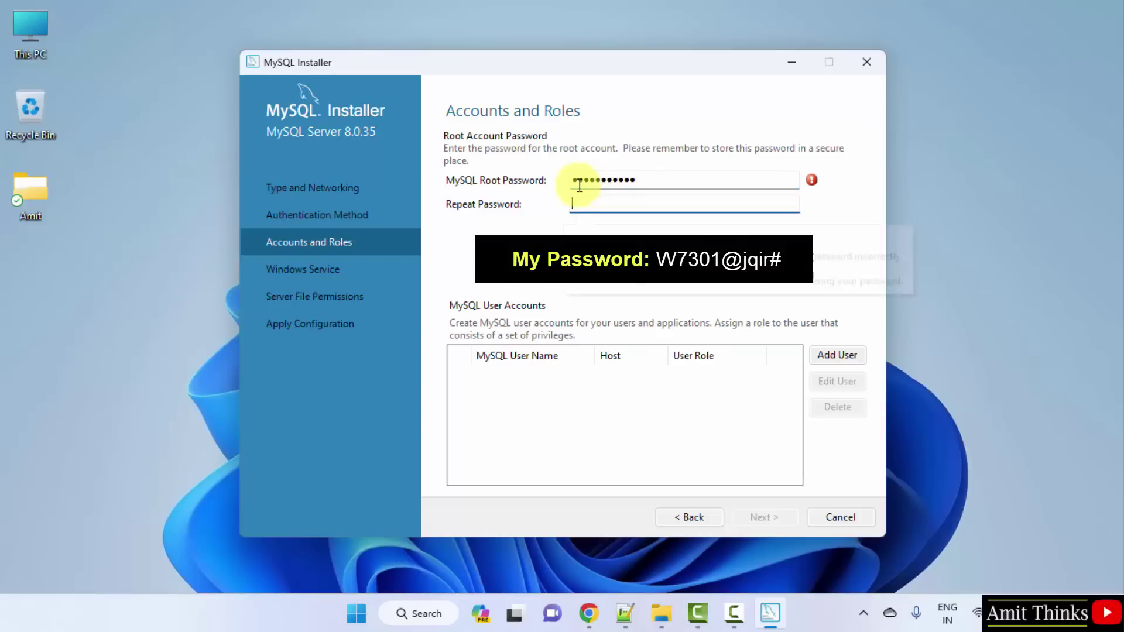
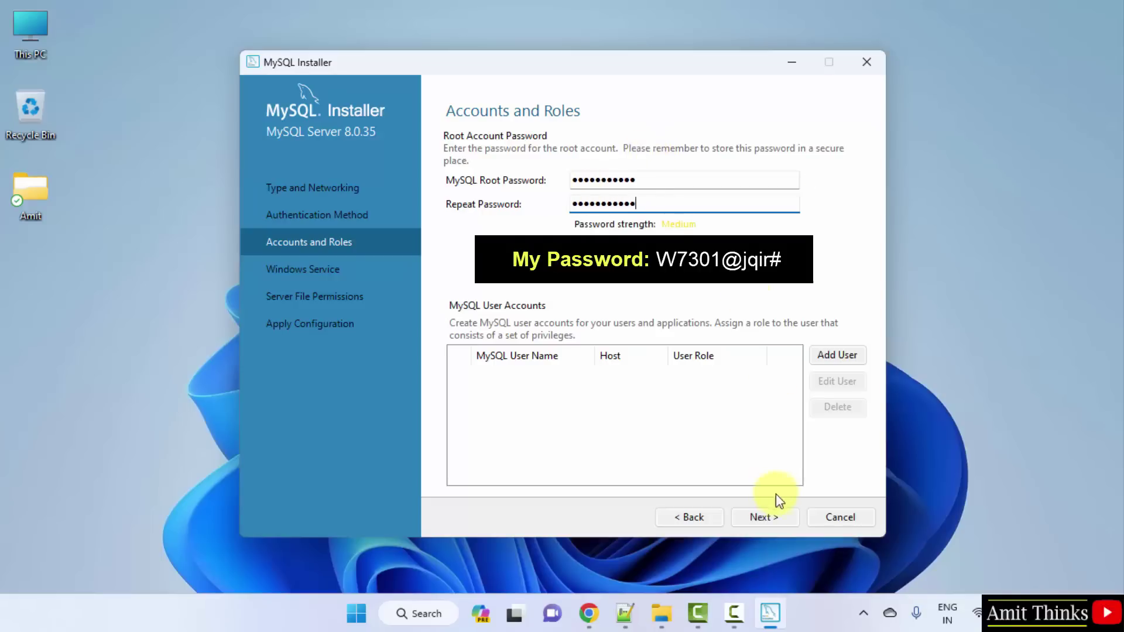
{"action": "left_click", "coordinate": [765, 517]}
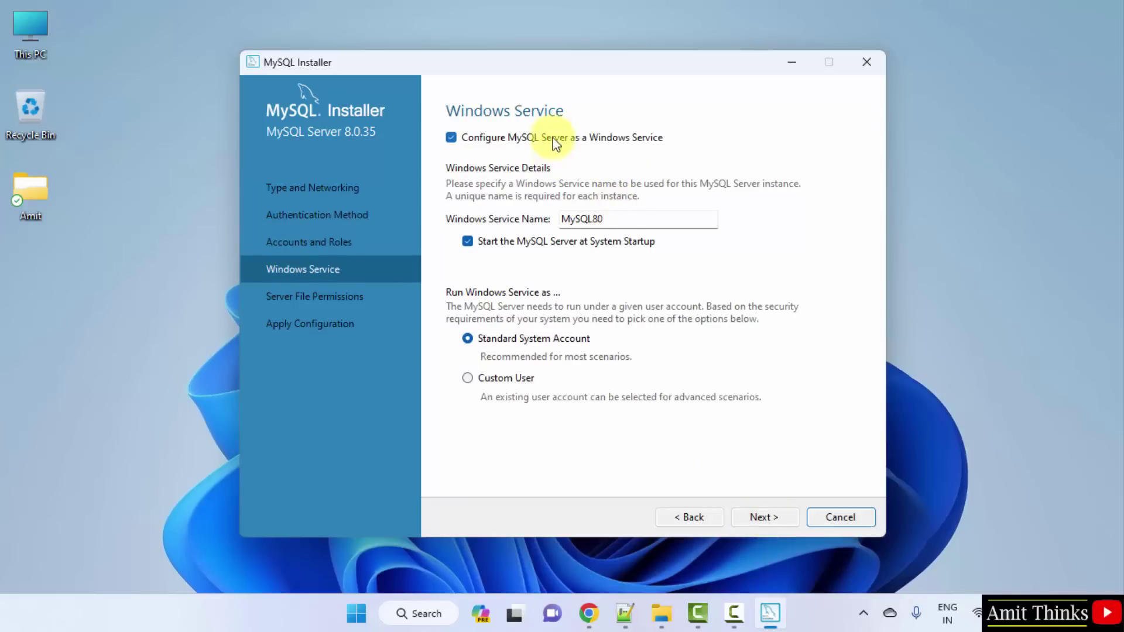
{"action": "left_click", "coordinate": [775, 522]}
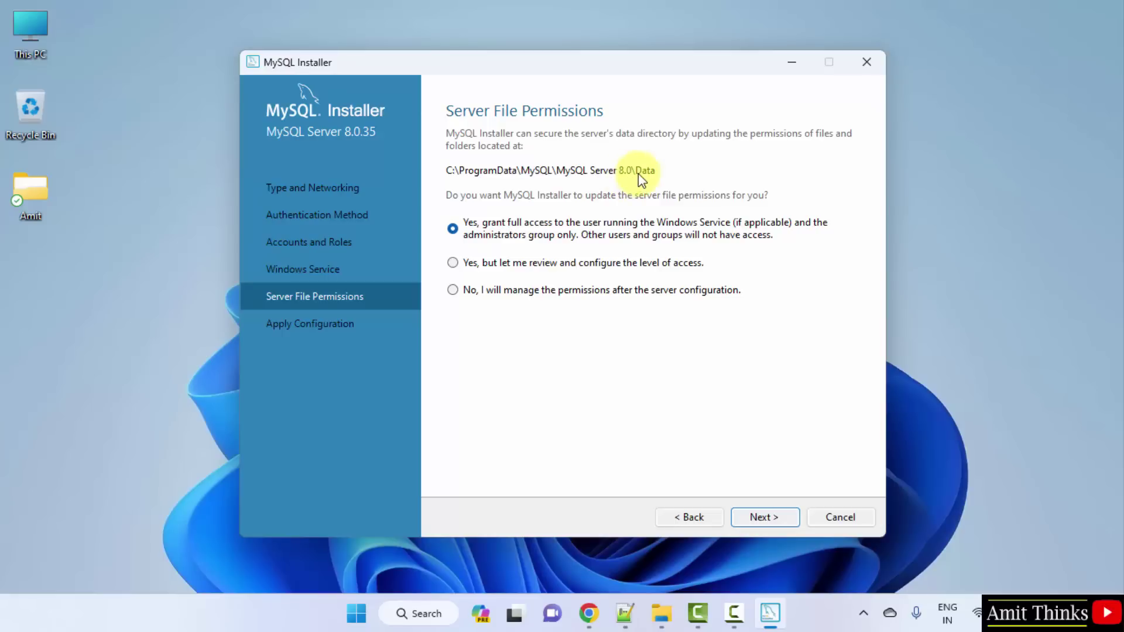
Step: Keep default file permissions, execute the server configuration, and finish with Workbench and Shell launching
{"action": "left_click", "coordinate": [766, 518]}
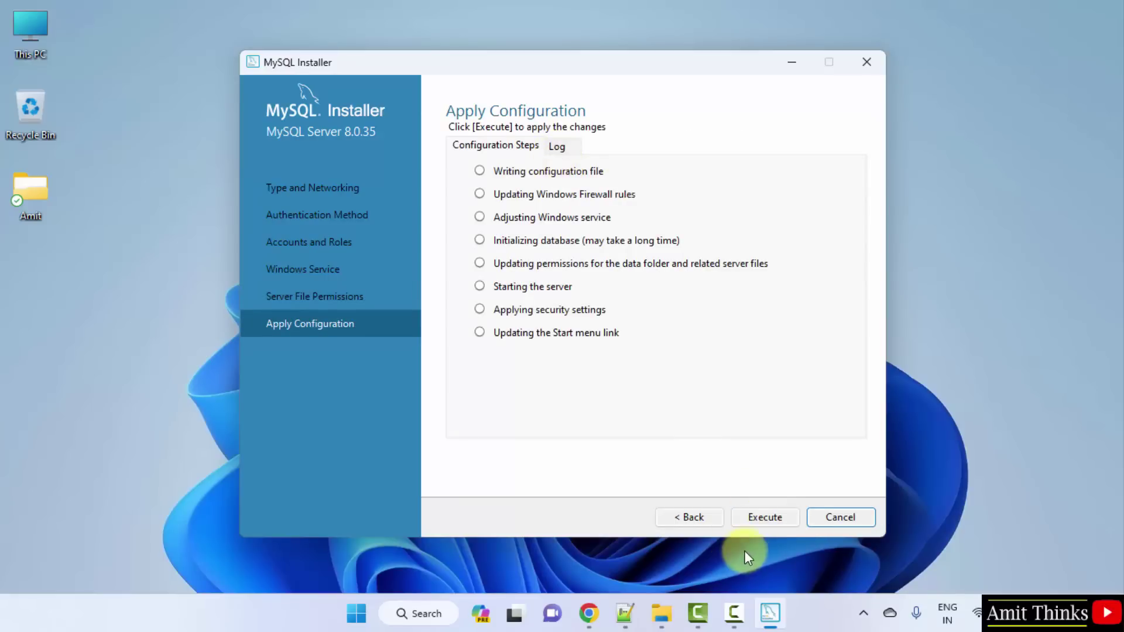
{"action": "left_click", "coordinate": [763, 519]}
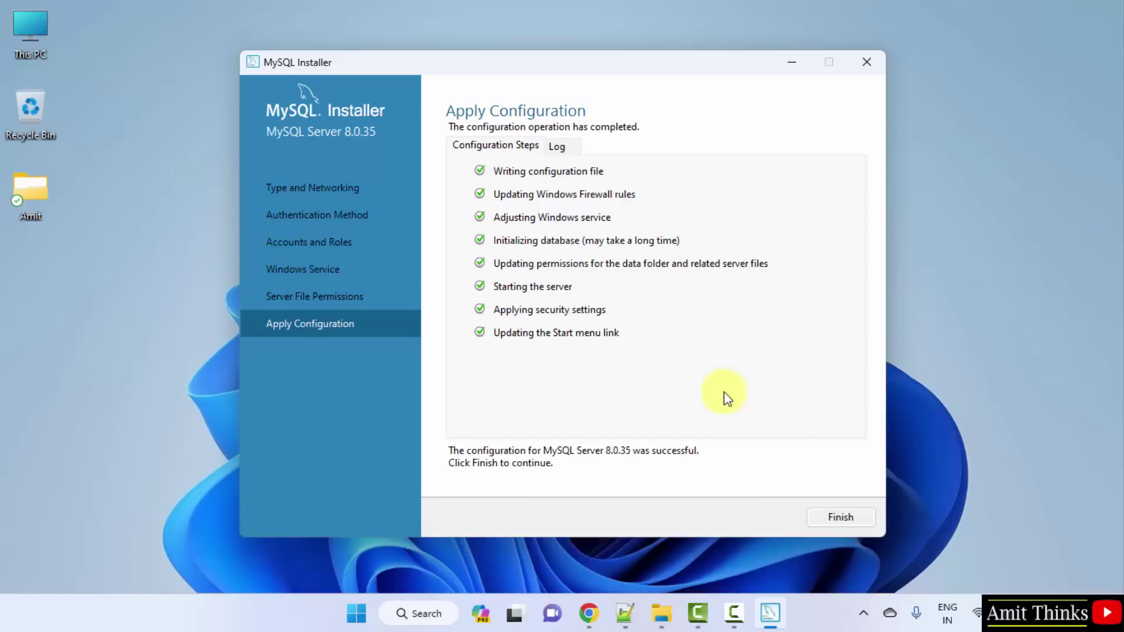
{"action": "left_click", "coordinate": [835, 518]}
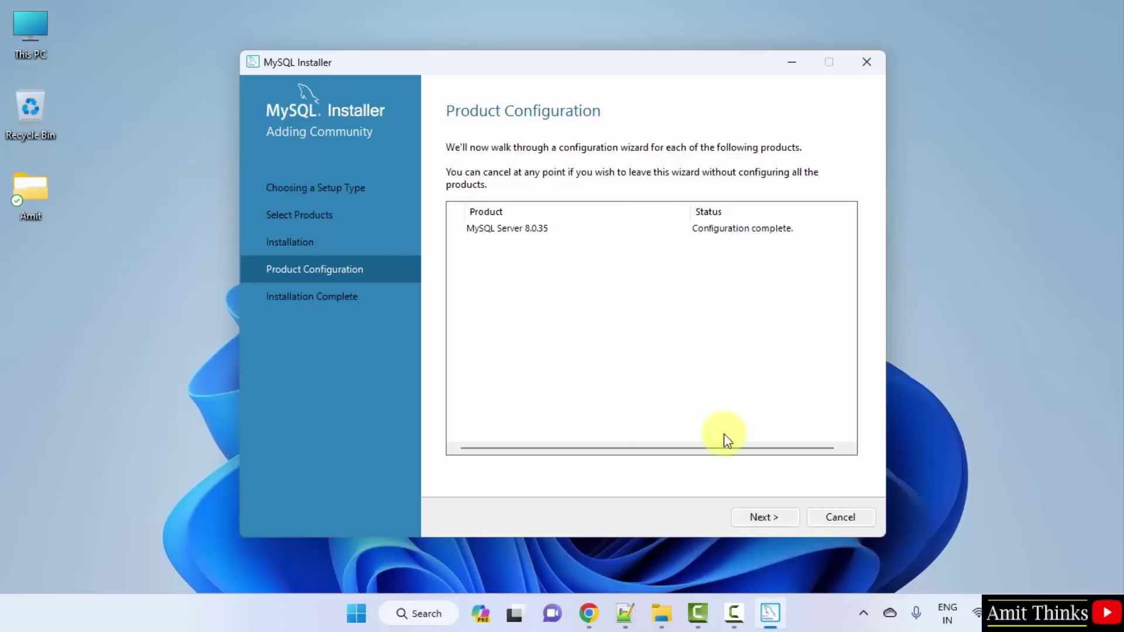
{"action": "left_click", "coordinate": [767, 523]}
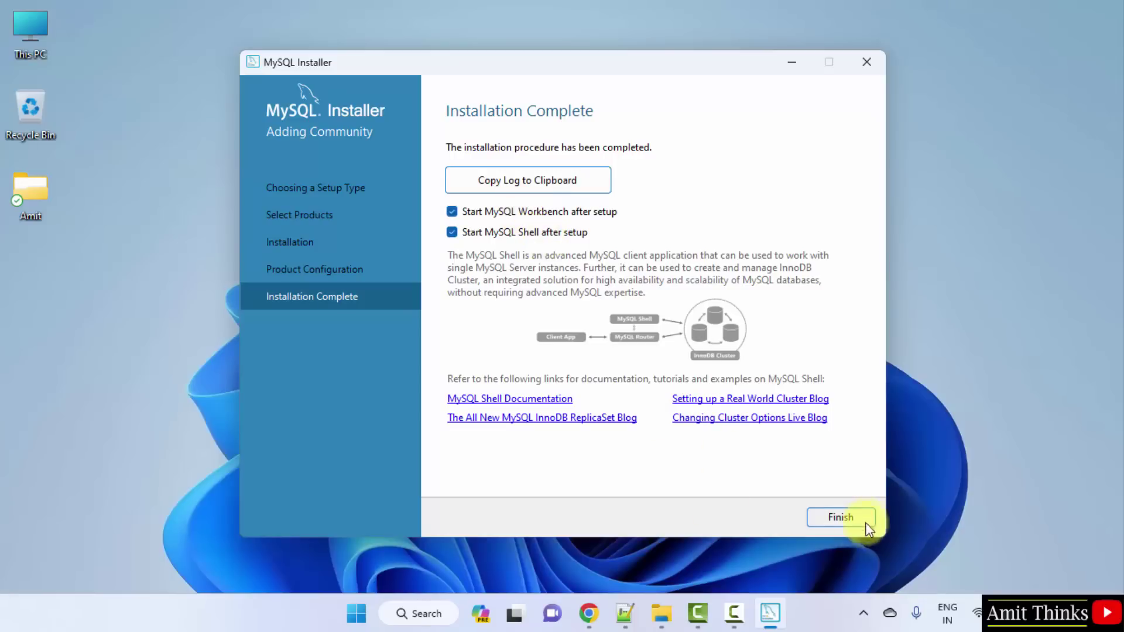
{"action": "left_click", "coordinate": [849, 521]}
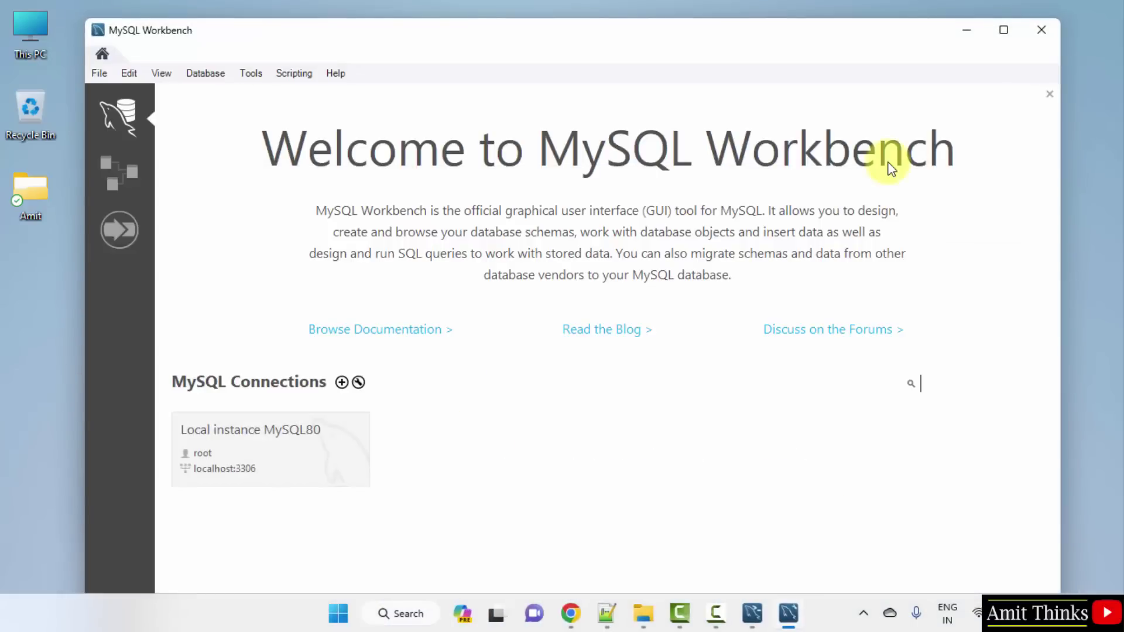
Step: Minimise the Workbench window showing Local instance MySQL80, then the MySQL Shell console
{"action": "left_click", "coordinate": [971, 31]}
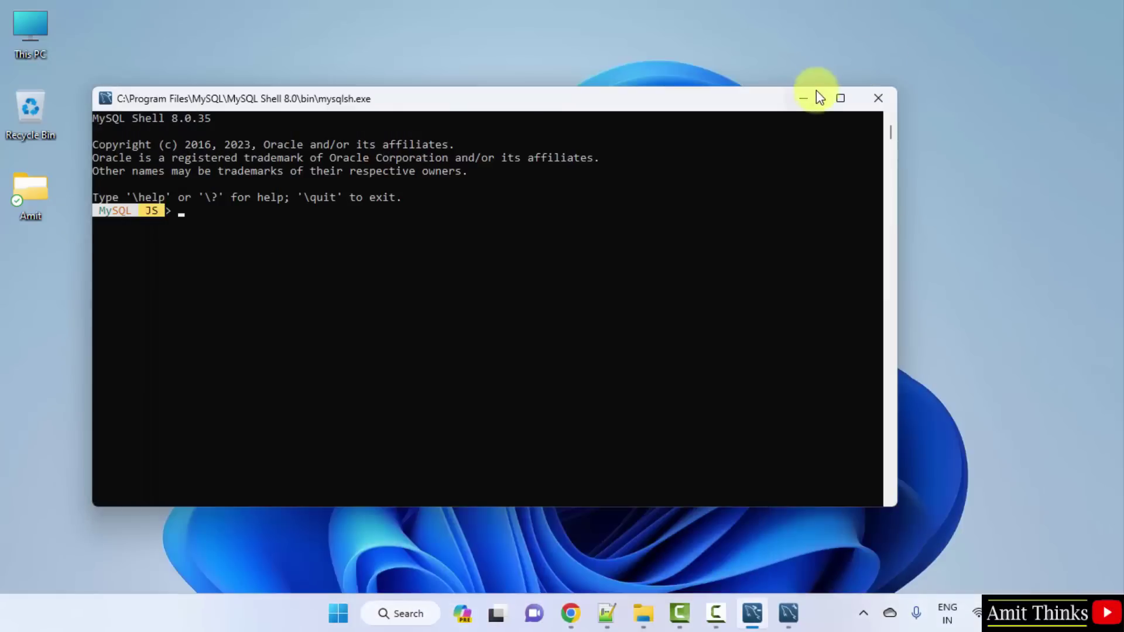
{"action": "left_click", "coordinate": [814, 97]}
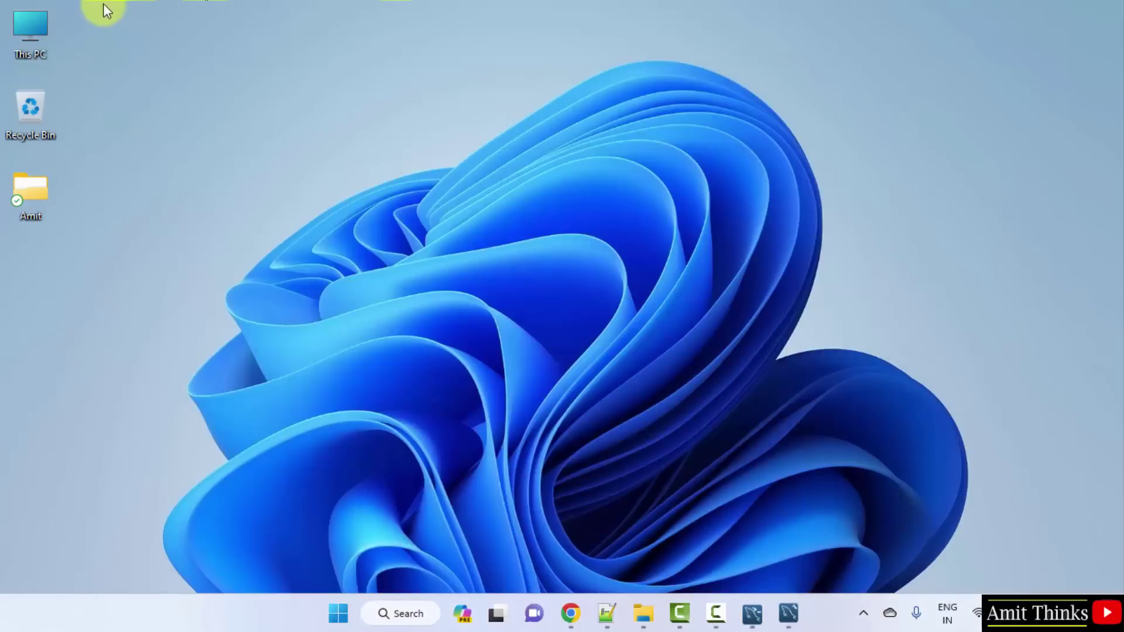
Step: Browse from This PC to C:\Program Files\MySQL\MySQL Server 8.0\bin in File Explorer
{"action": "double_click", "coordinate": [28, 26]}
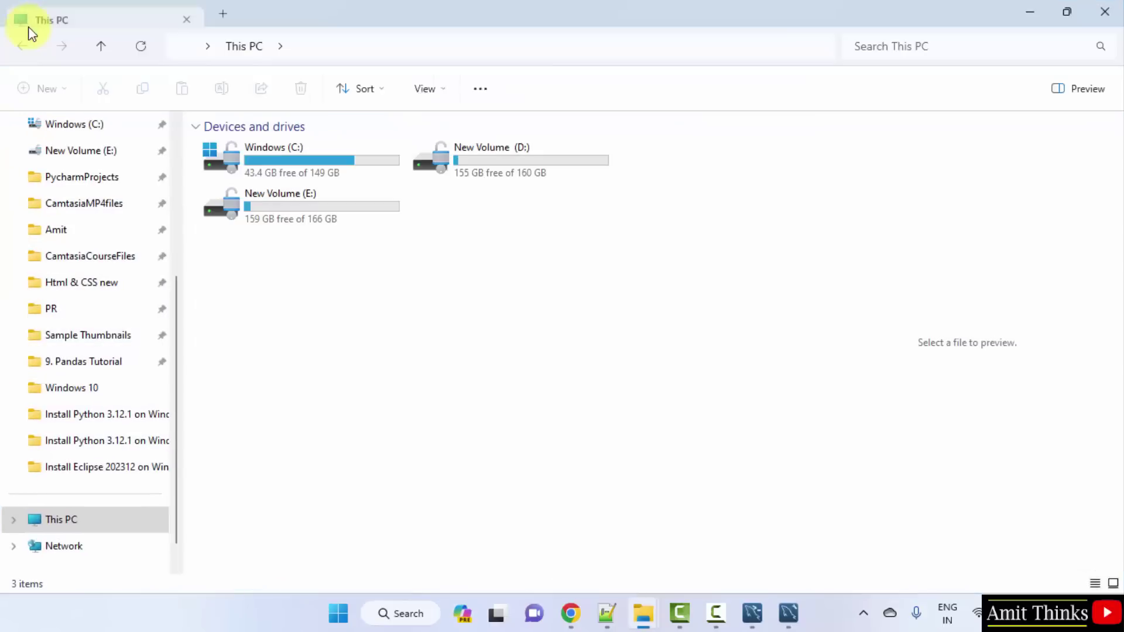
{"action": "double_click", "coordinate": [364, 161]}
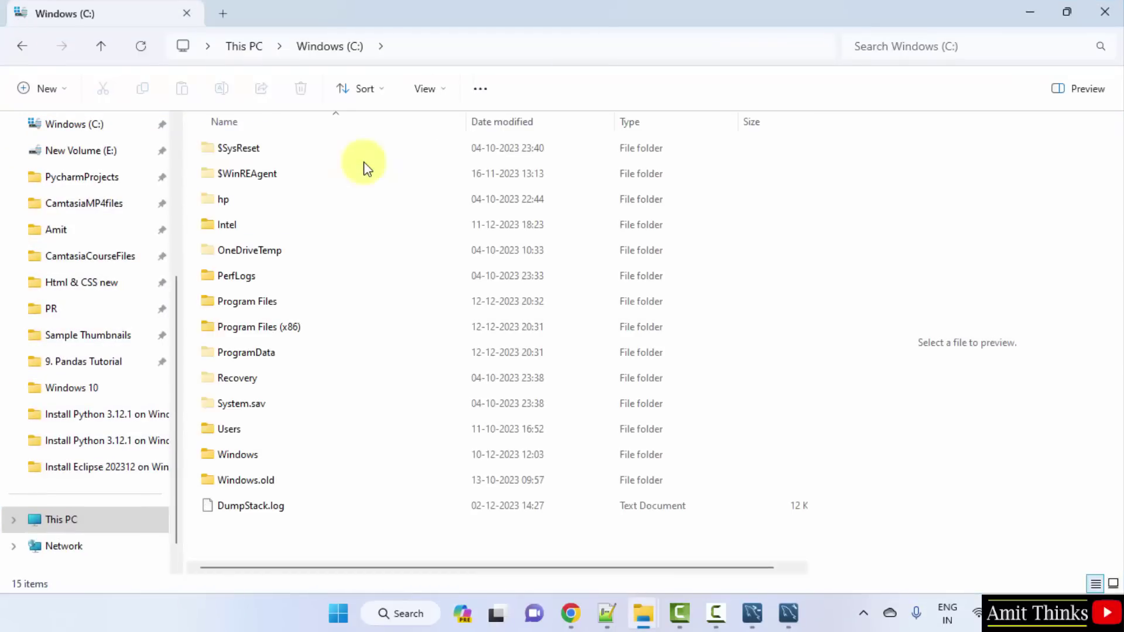
{"action": "double_click", "coordinate": [316, 302]}
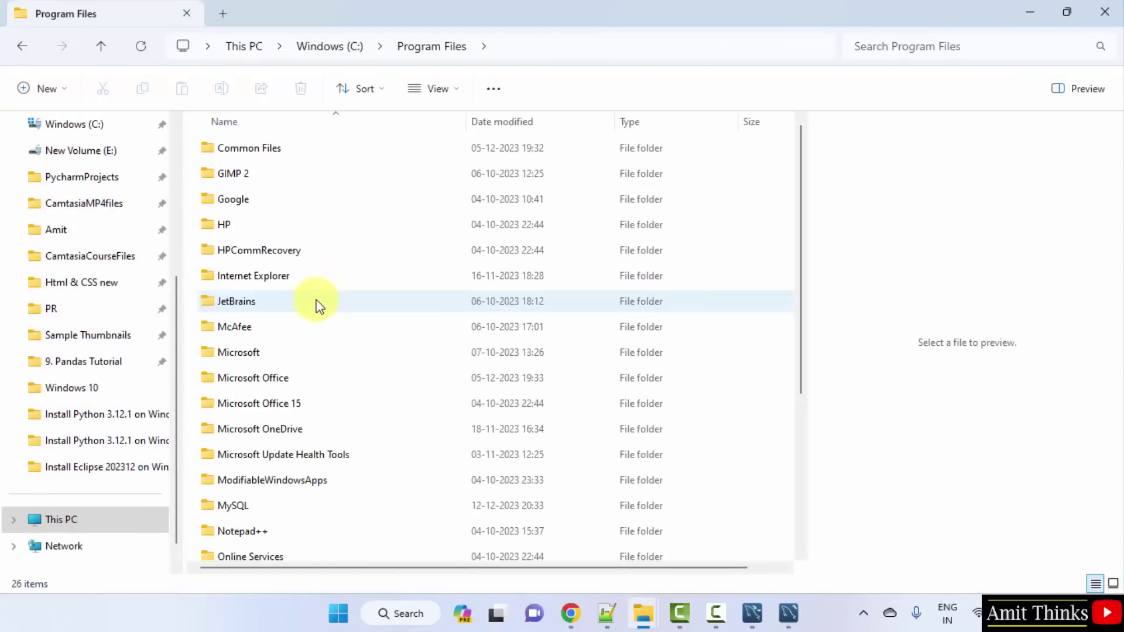
{"action": "left_click", "coordinate": [256, 508]}
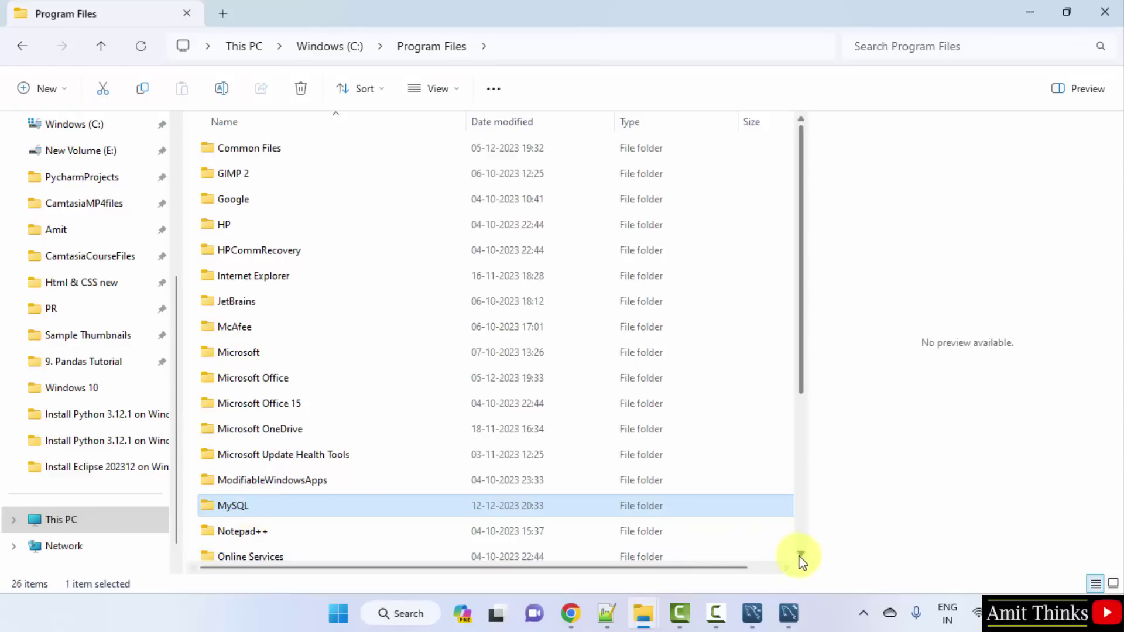
{"action": "scroll", "coordinate": [800, 555], "scroll_direction": "down", "scroll_amount": 2}
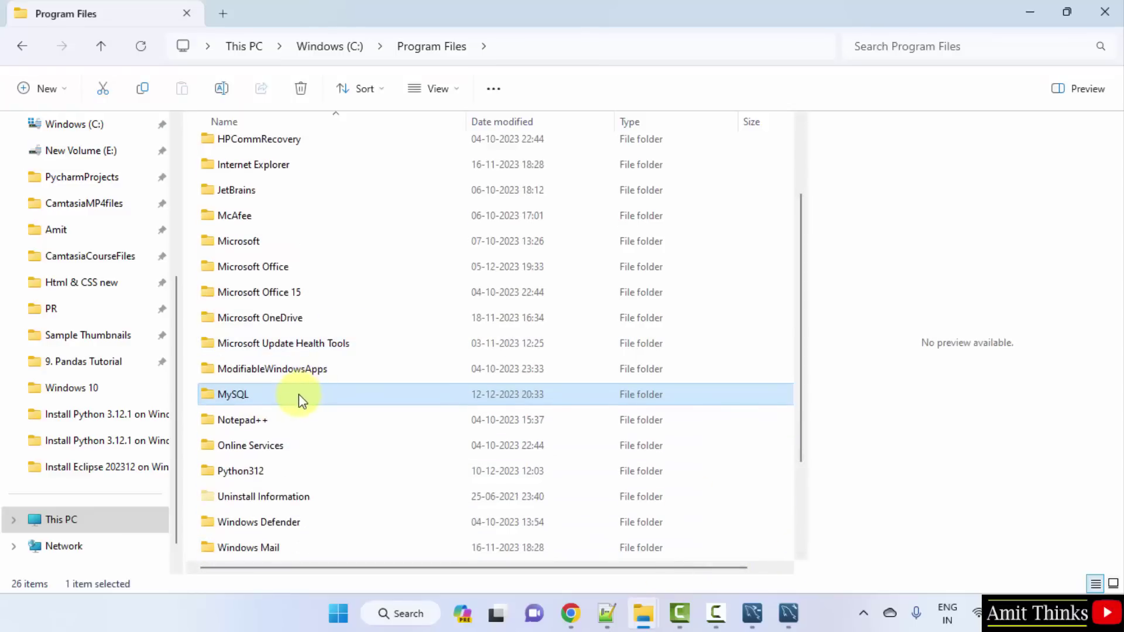
{"action": "double_click", "coordinate": [298, 395]}
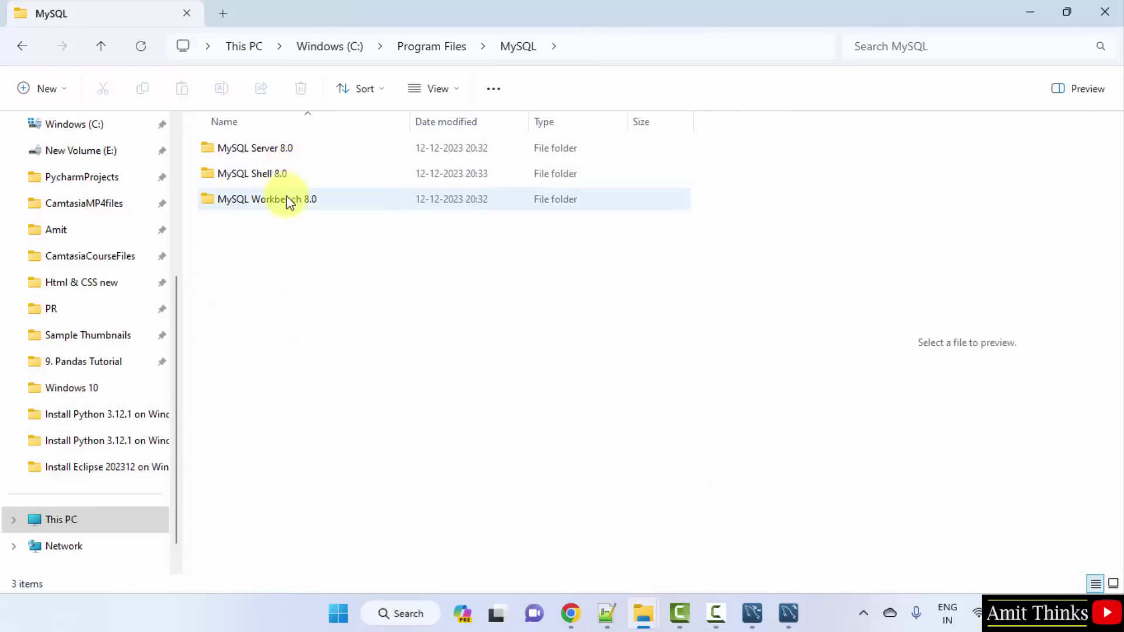
{"action": "double_click", "coordinate": [283, 154]}
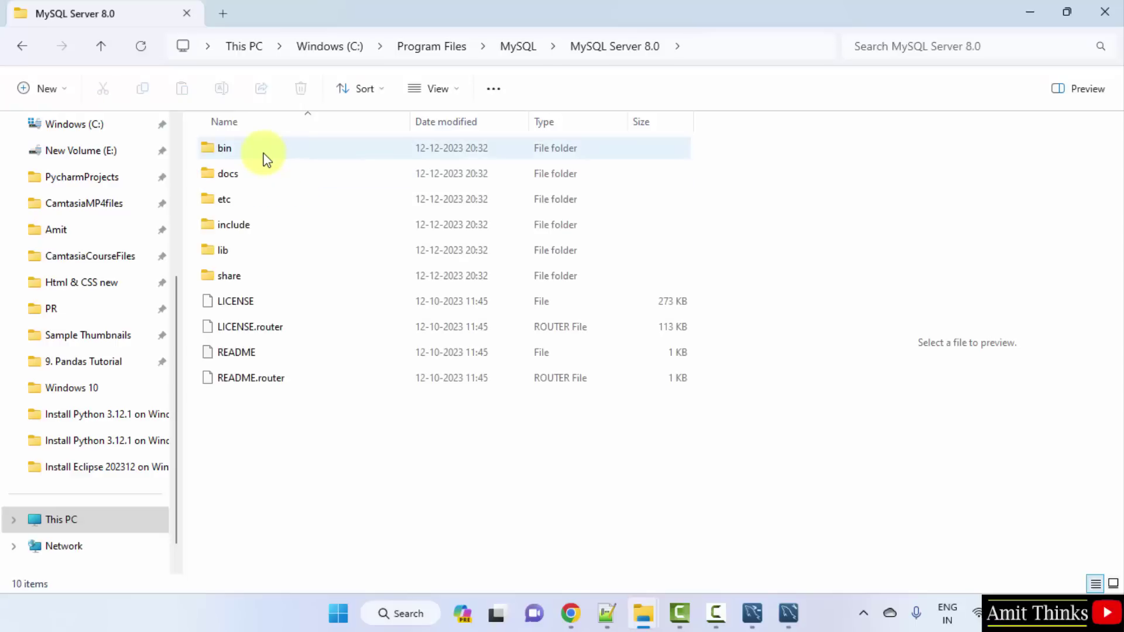
{"action": "double_click", "coordinate": [265, 153]}
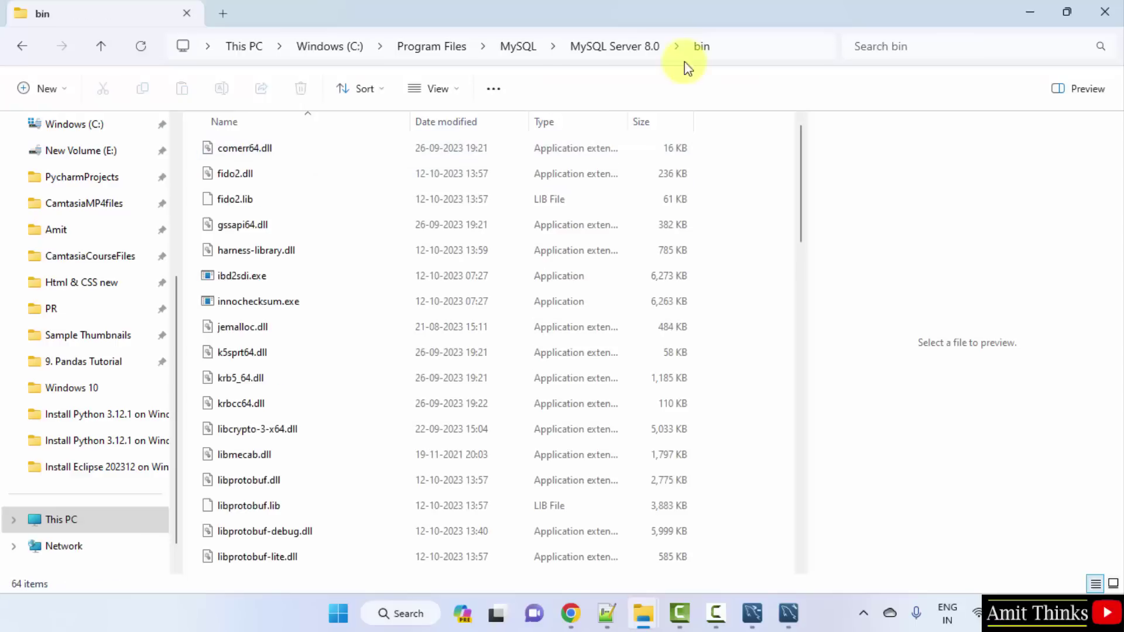
Step: Copy the bin folder's full path from the address bar to the clipboard
{"action": "left_click", "coordinate": [761, 51]}
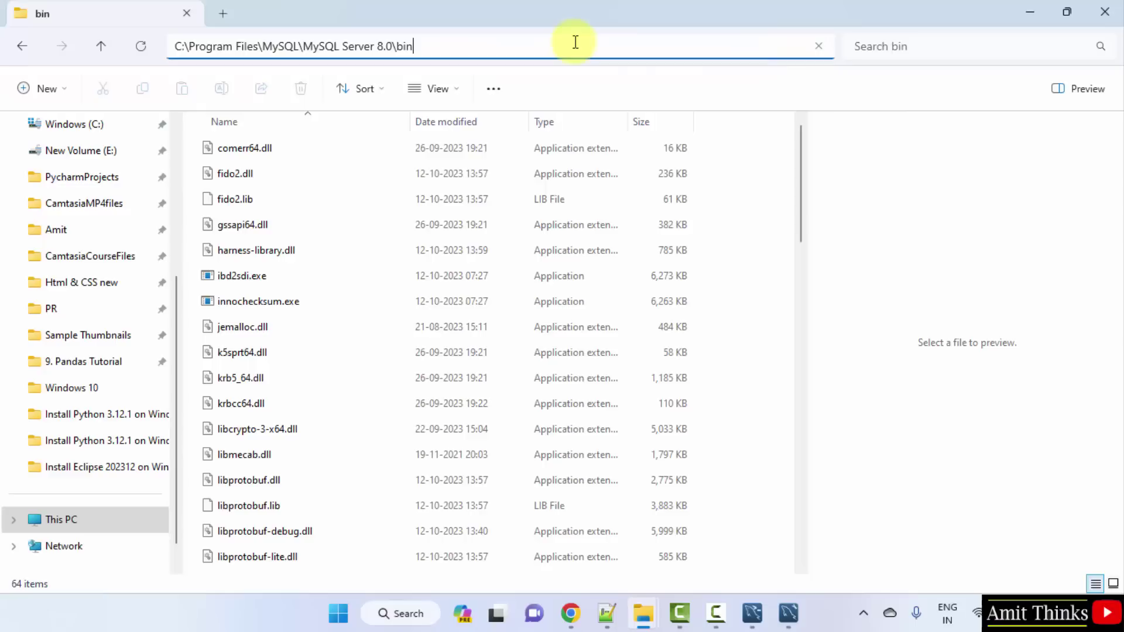
{"action": "right_click", "coordinate": [540, 43]}
{"action": "left_click", "coordinate": [589, 88]}
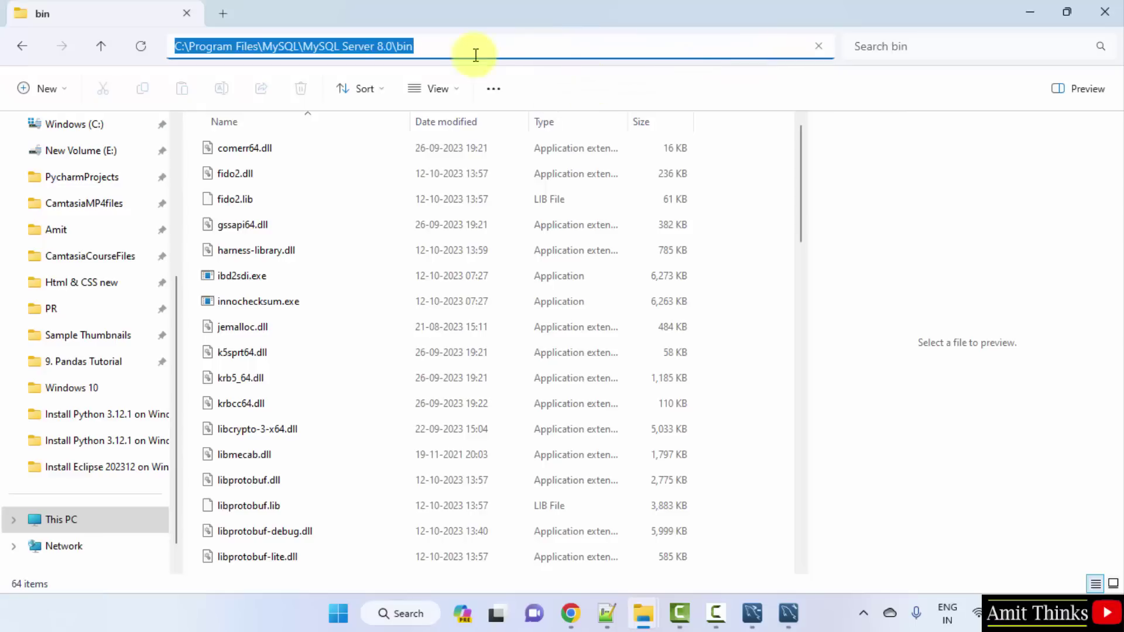
{"action": "right_click", "coordinate": [389, 48]}
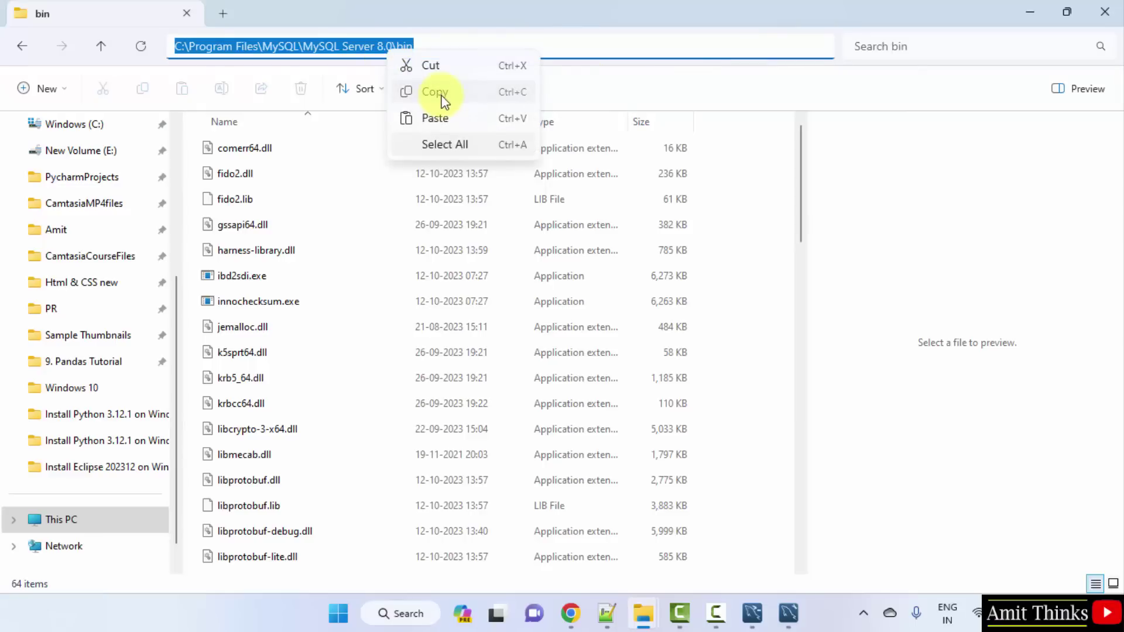
{"action": "left_click", "coordinate": [439, 95]}
Step: Minimize File Explorer and open the Environment Variables editor via a Windows search for 'environment'
{"action": "left_click", "coordinate": [1033, 13]}
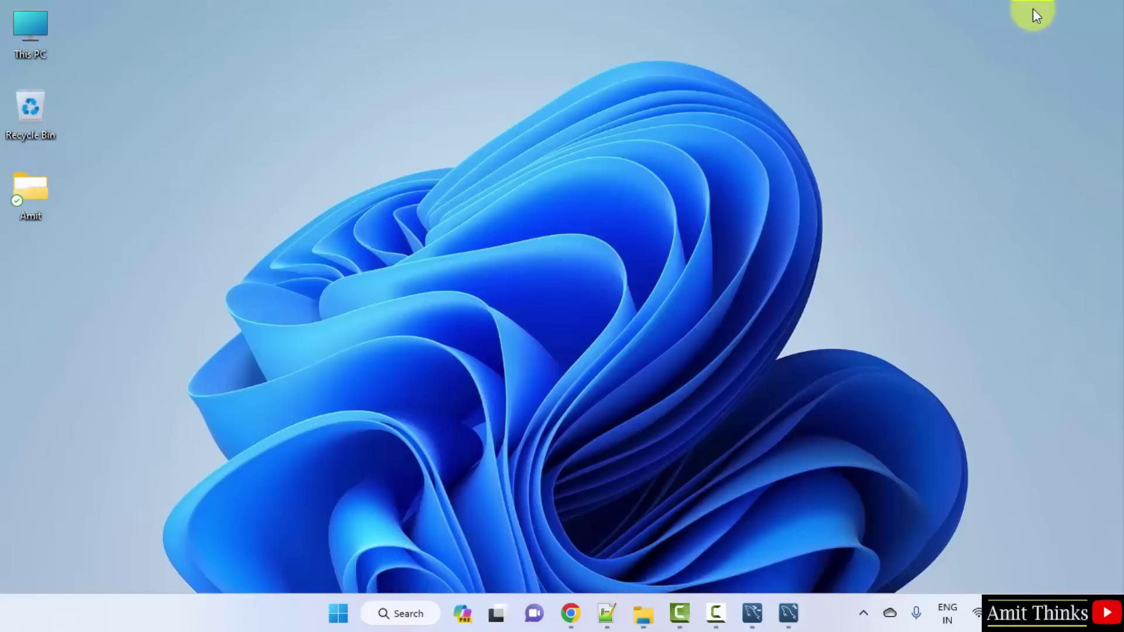
{"action": "key", "text": "super"}
{"action": "type", "text": "e"}
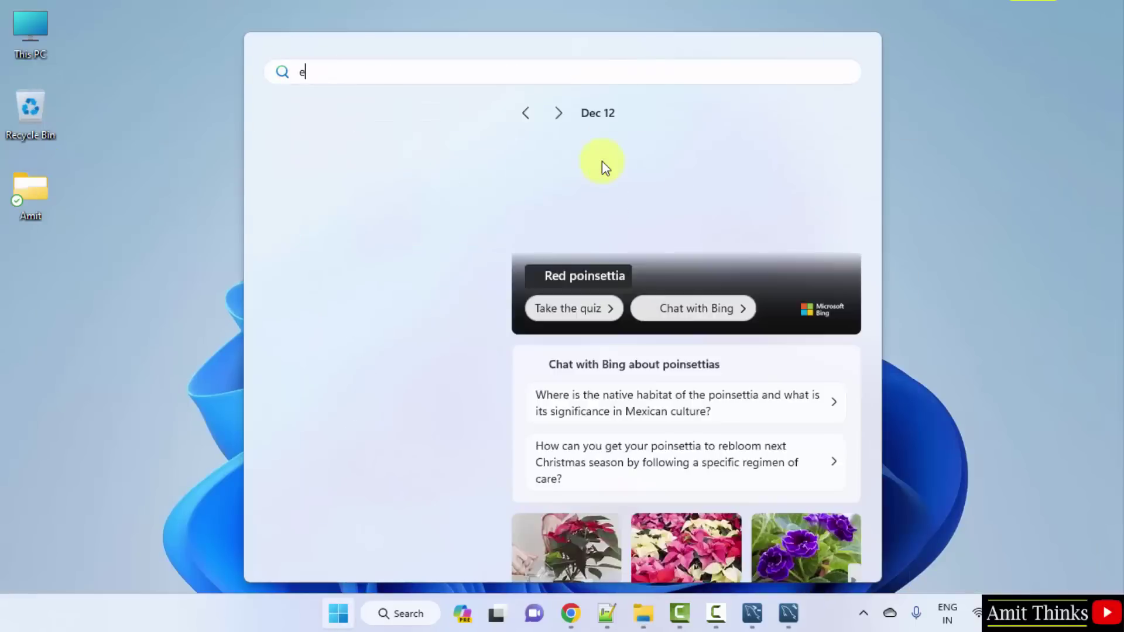
{"action": "type", "text": "nvironment"}
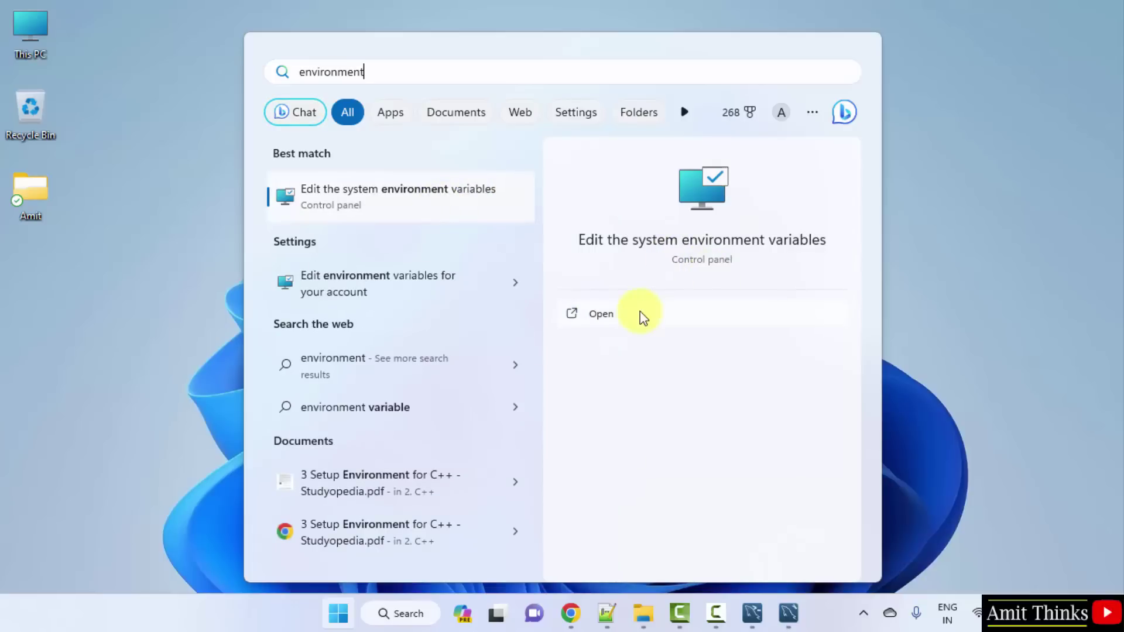
{"action": "left_click", "coordinate": [623, 314]}
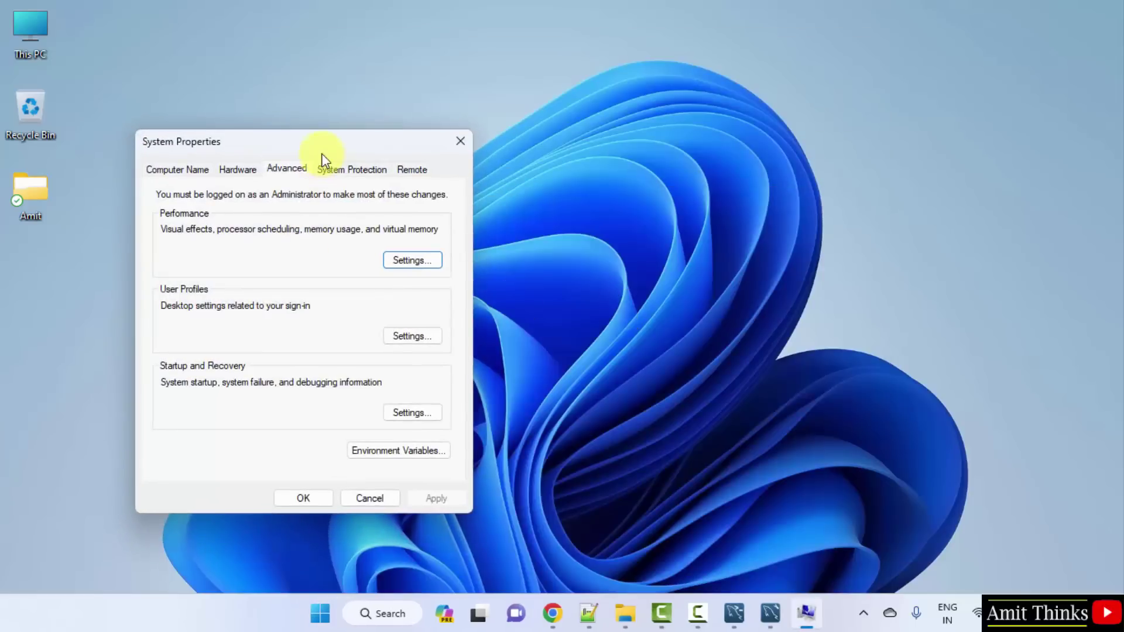
{"action": "left_click", "coordinate": [439, 451]}
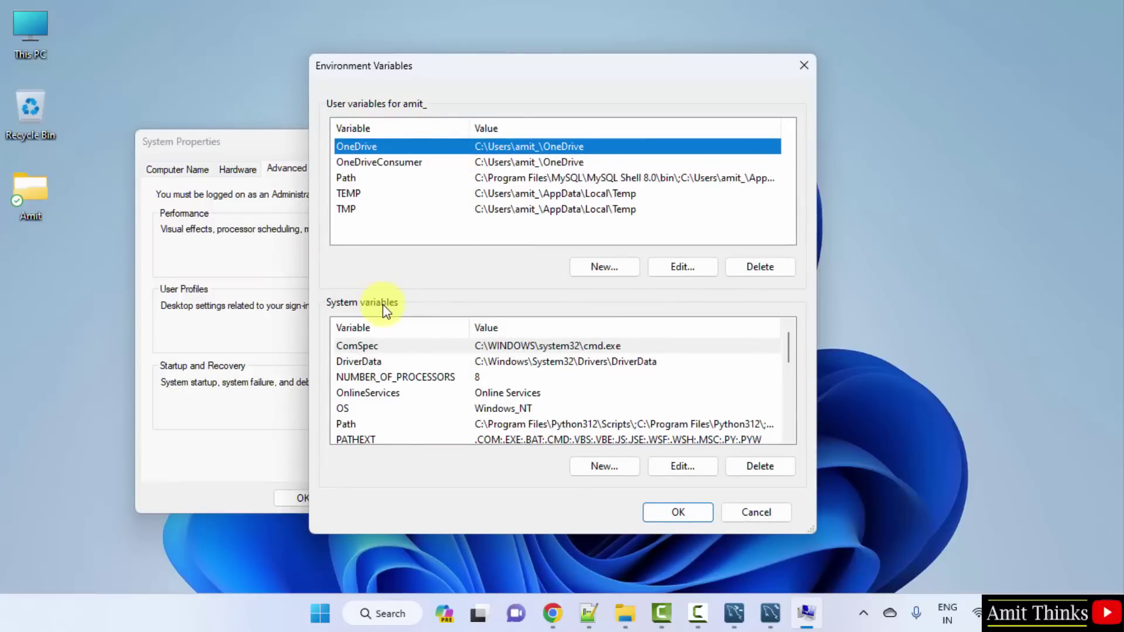
Step: Add C:\Program Files\MySQL\MySQL Server 8.0\bin as a new system Path entry and confirm all dialogs
{"action": "left_click", "coordinate": [594, 422]}
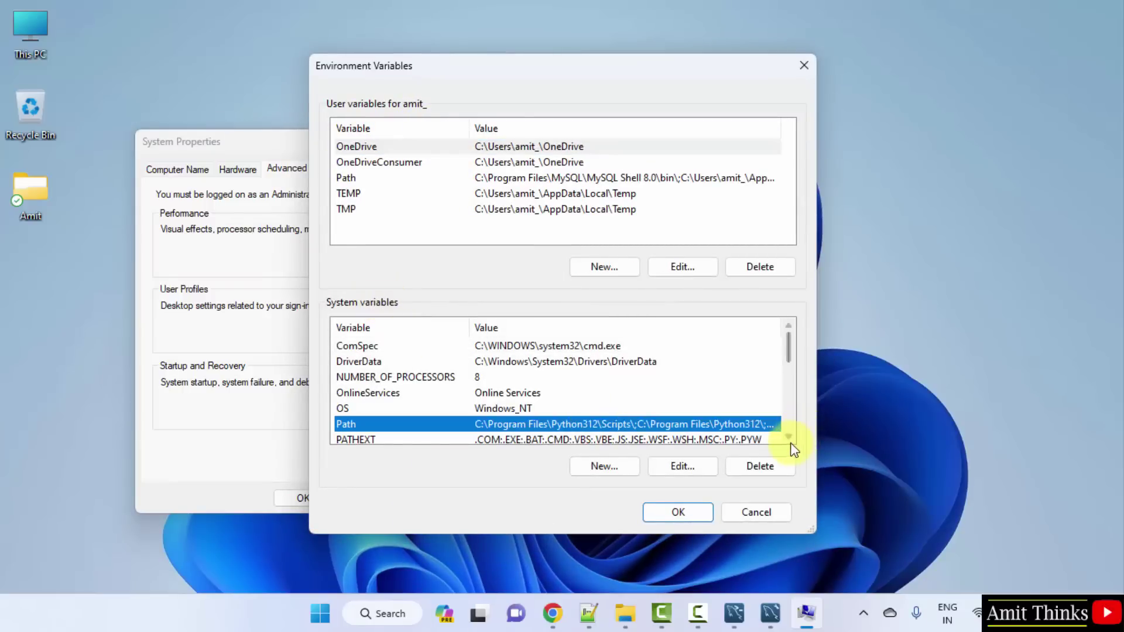
{"action": "left_click", "coordinate": [789, 438]}
{"action": "left_click", "coordinate": [789, 438]}
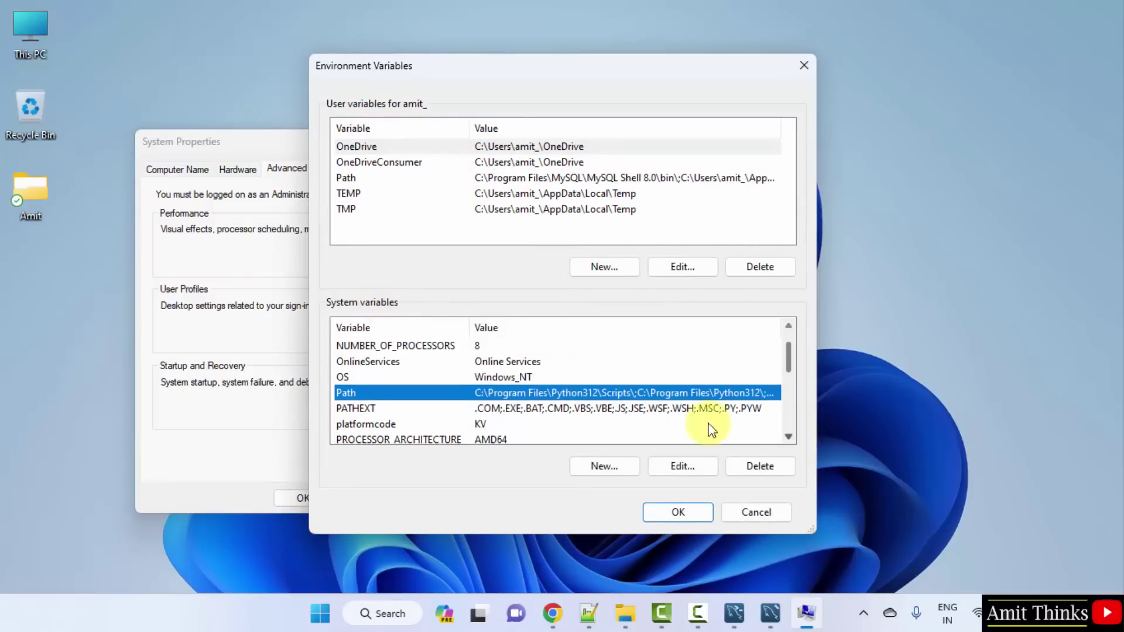
{"action": "double_click", "coordinate": [656, 392]}
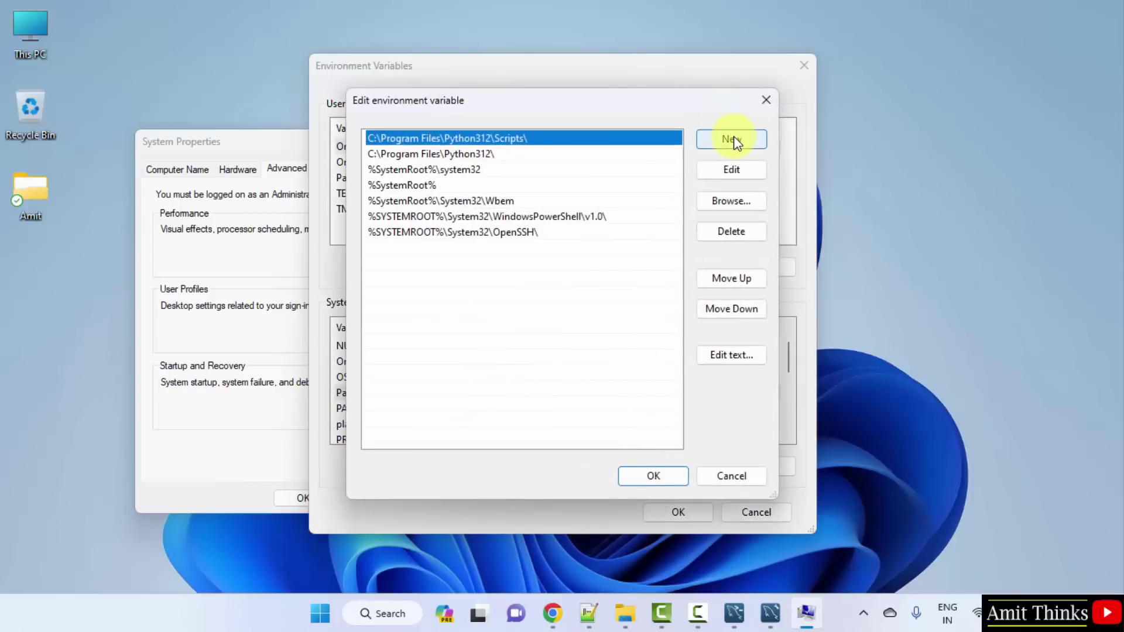
{"action": "left_click", "coordinate": [733, 140]}
{"action": "right_click", "coordinate": [376, 246]}
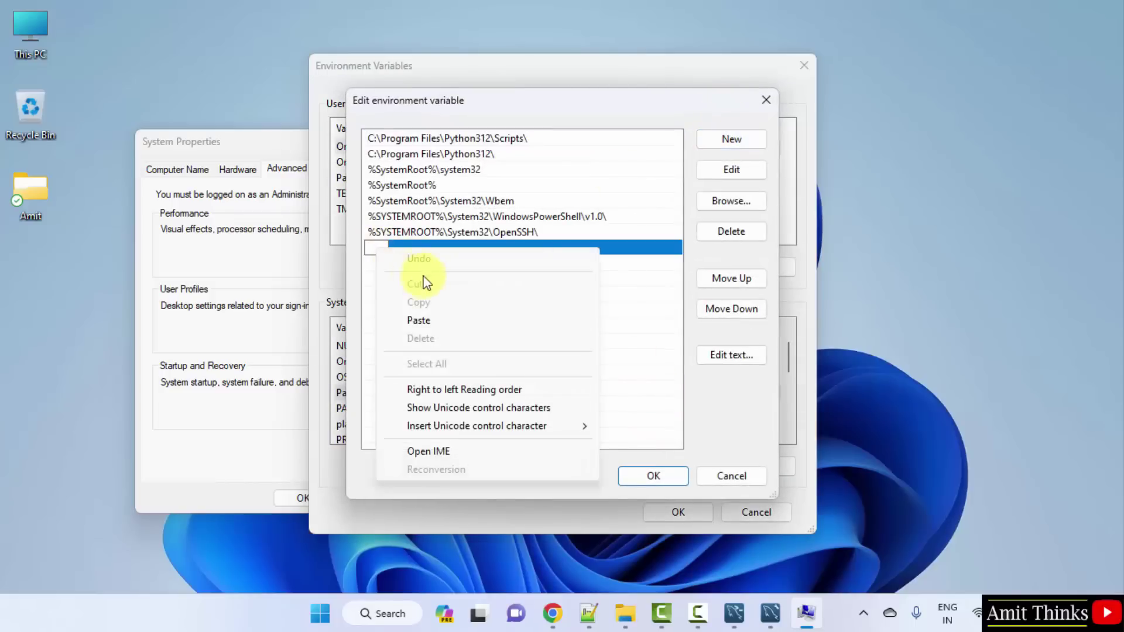
{"action": "left_click", "coordinate": [441, 319]}
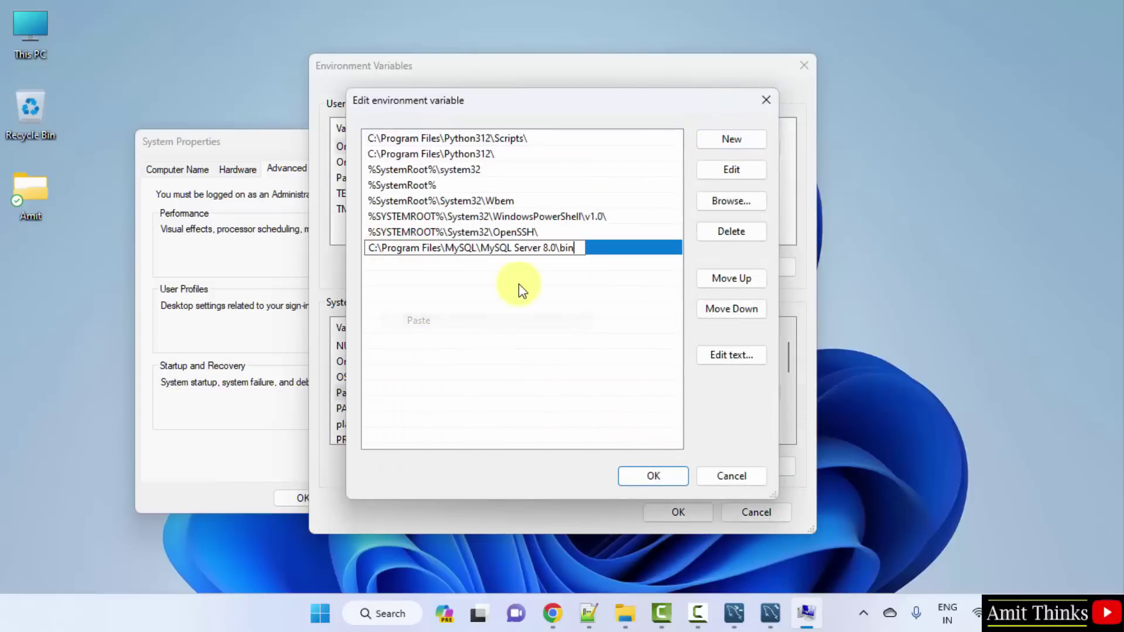
{"action": "left_click", "coordinate": [676, 476]}
{"action": "left_click", "coordinate": [687, 510]}
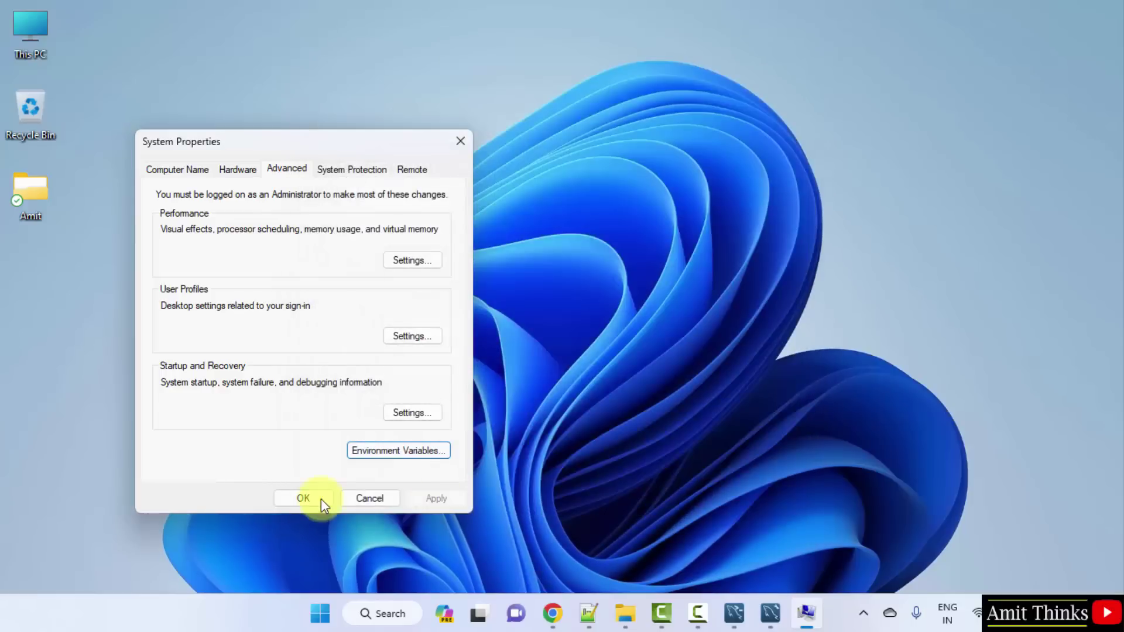
{"action": "left_click", "coordinate": [319, 499]}
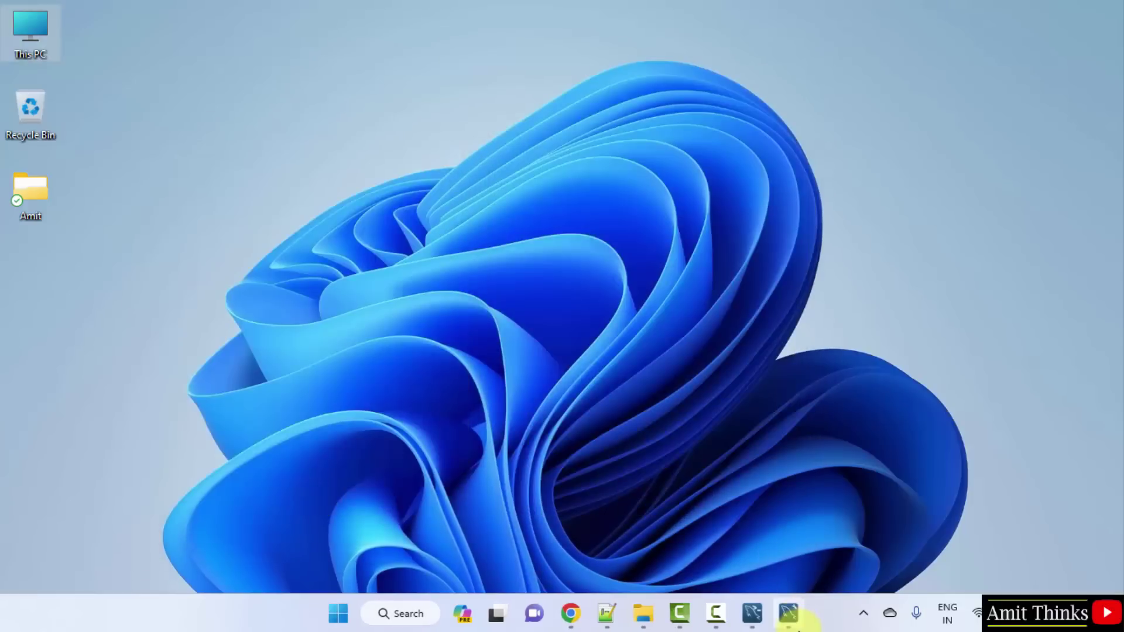
Step: Connect Workbench to Local instance MySQL80 with the root password saved, then minimize it
{"action": "left_click", "coordinate": [789, 615]}
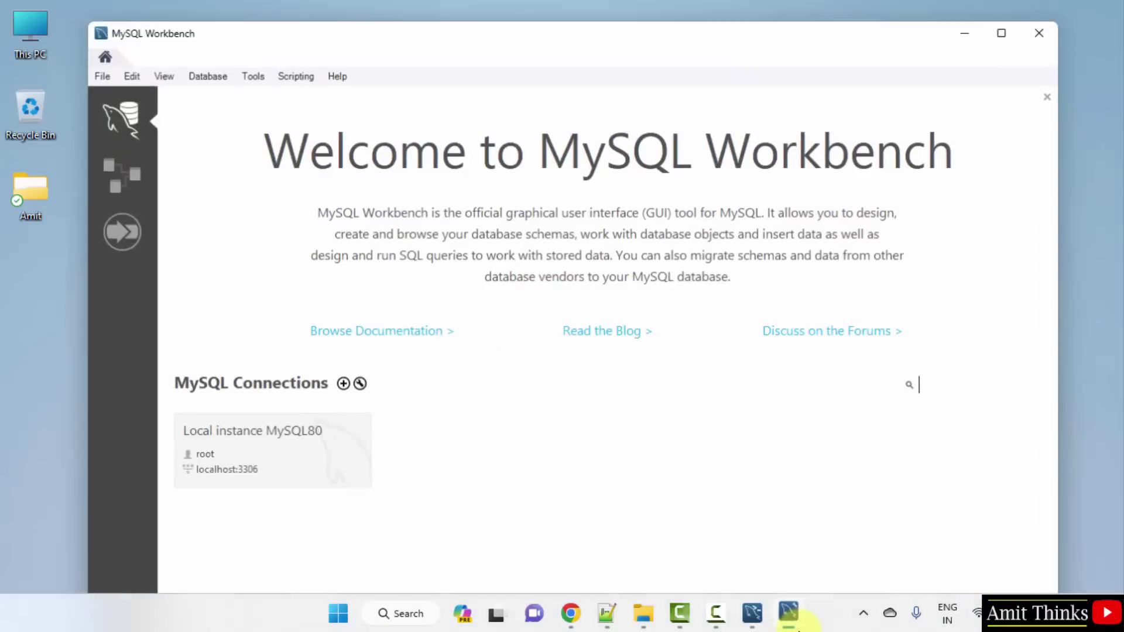
{"action": "left_click", "coordinate": [296, 462]}
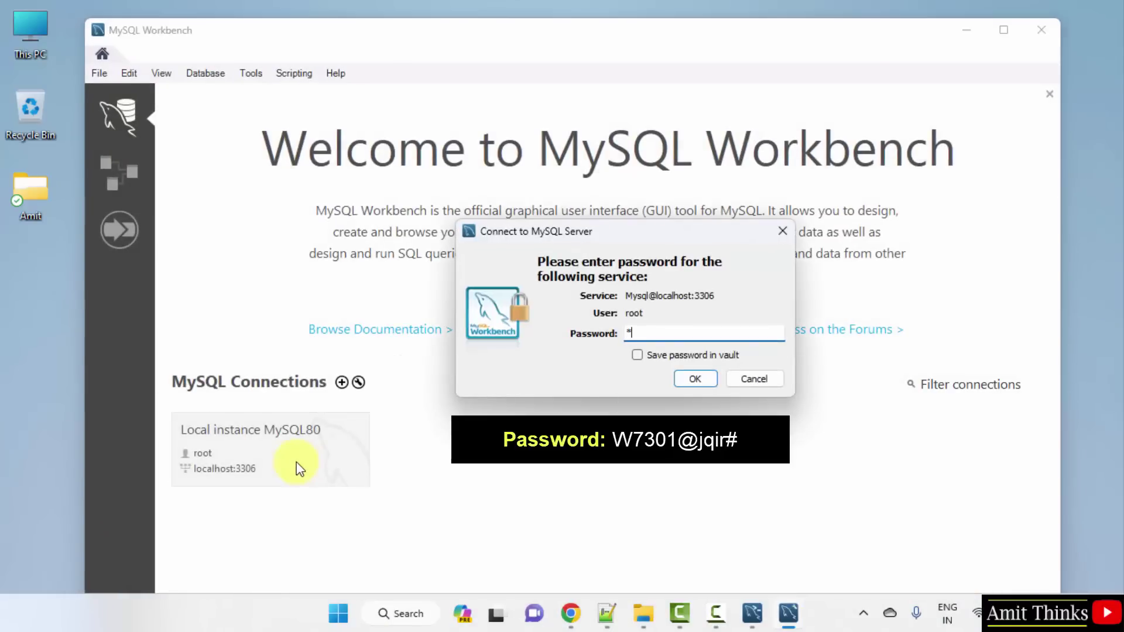
{"action": "left_click", "coordinate": [657, 358]}
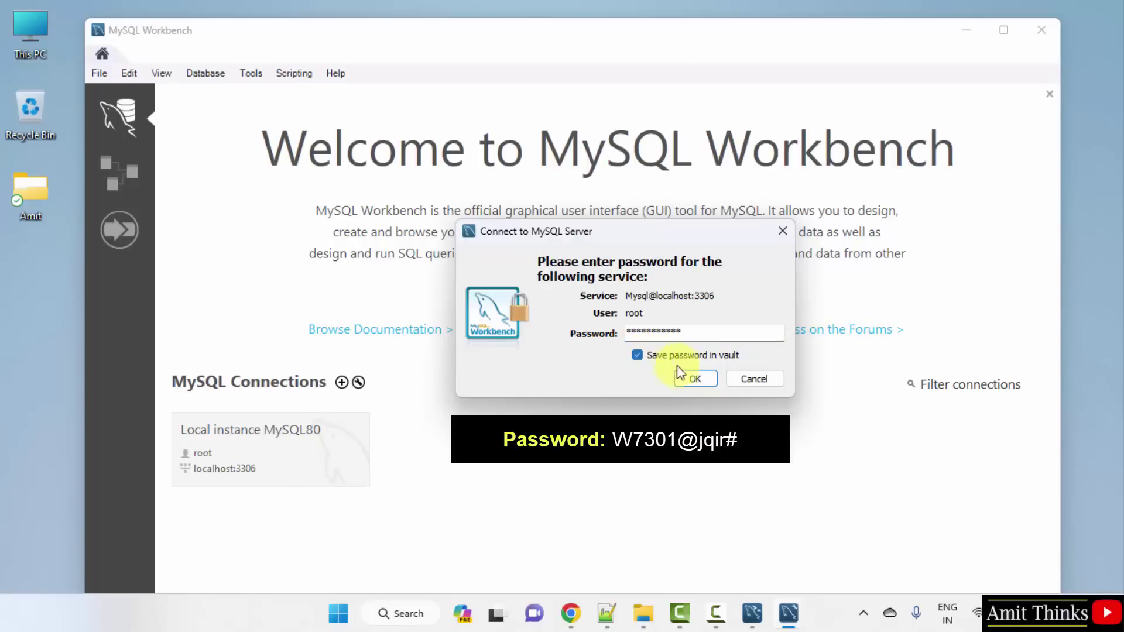
{"action": "left_click", "coordinate": [695, 379]}
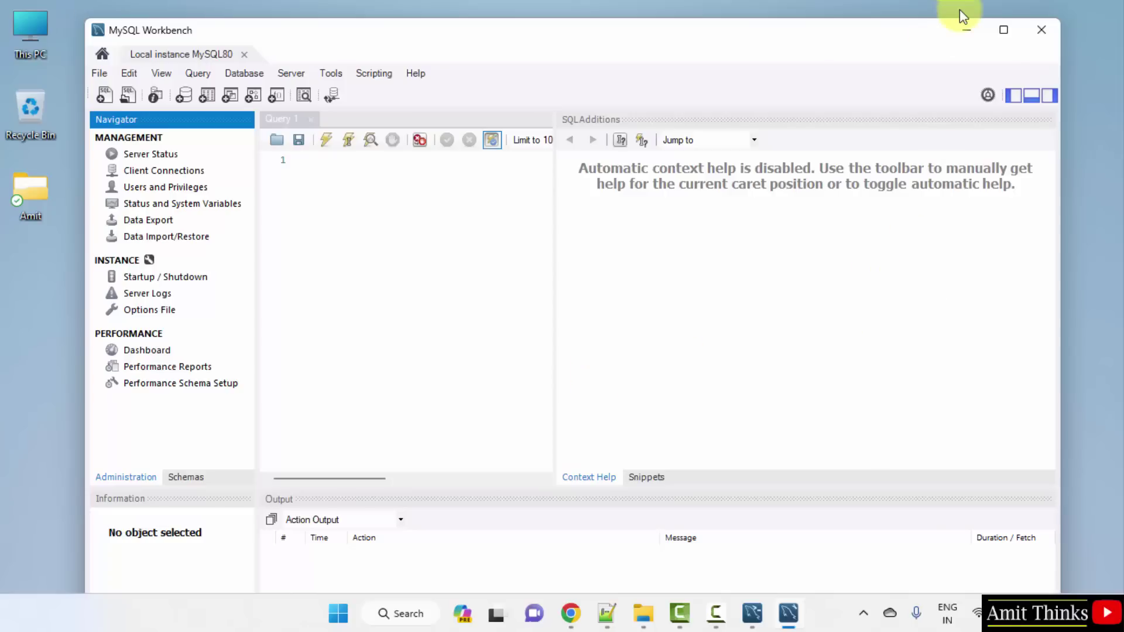
{"action": "left_click", "coordinate": [967, 29]}
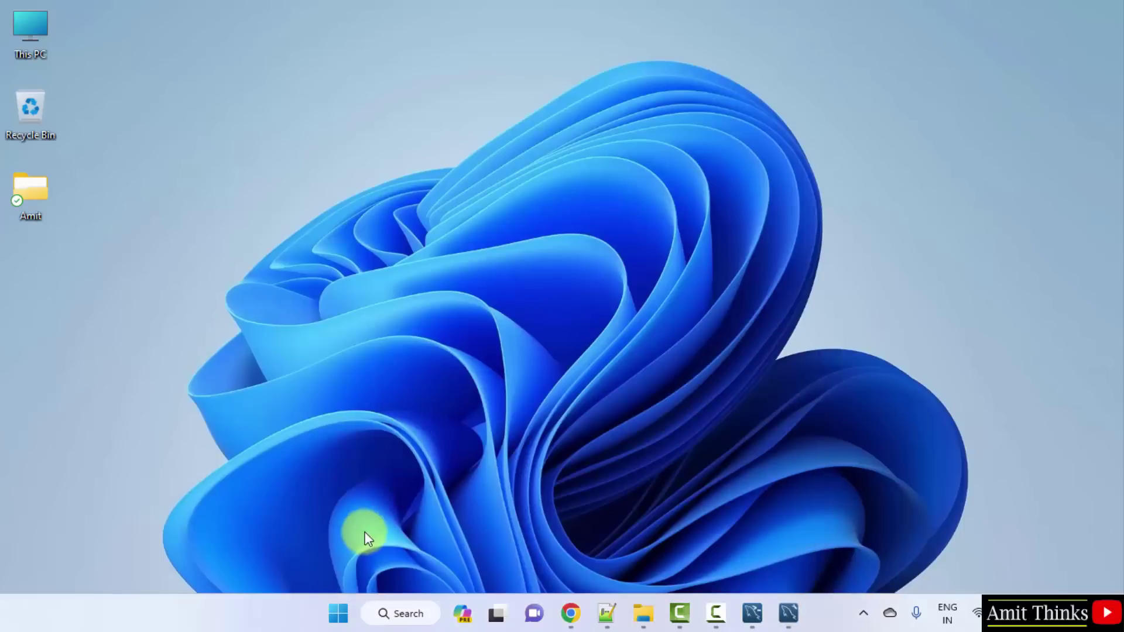
Step: Open Command Prompt and run mysql --version to confirm version 8.0.35
{"action": "left_click", "coordinate": [340, 621]}
{"action": "type", "text": "cmd"}
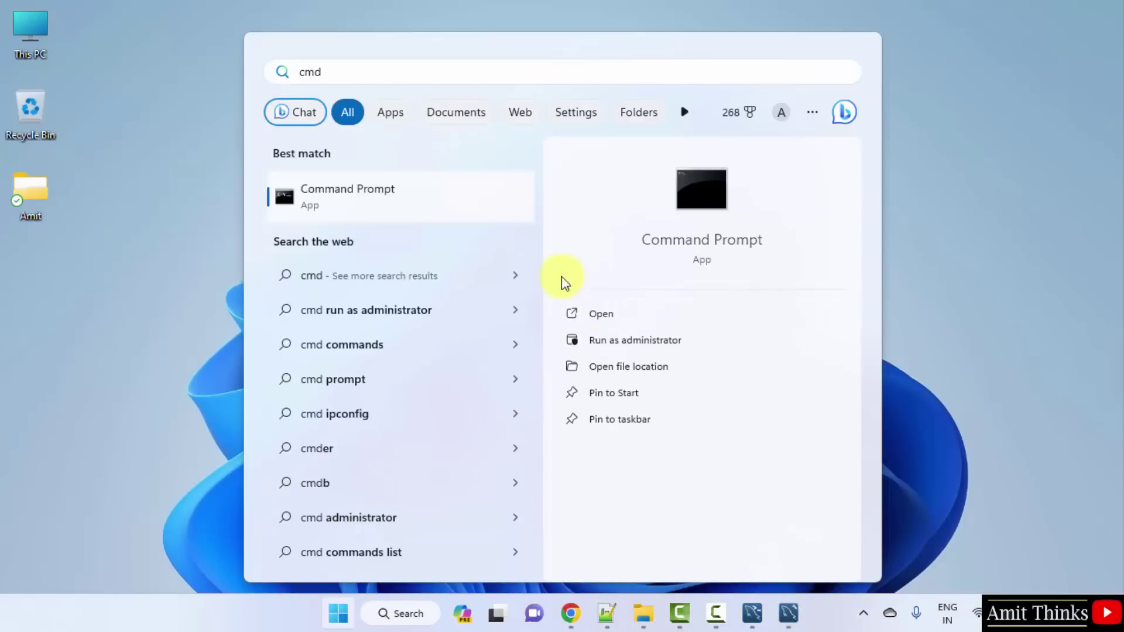
{"action": "left_click", "coordinate": [627, 320]}
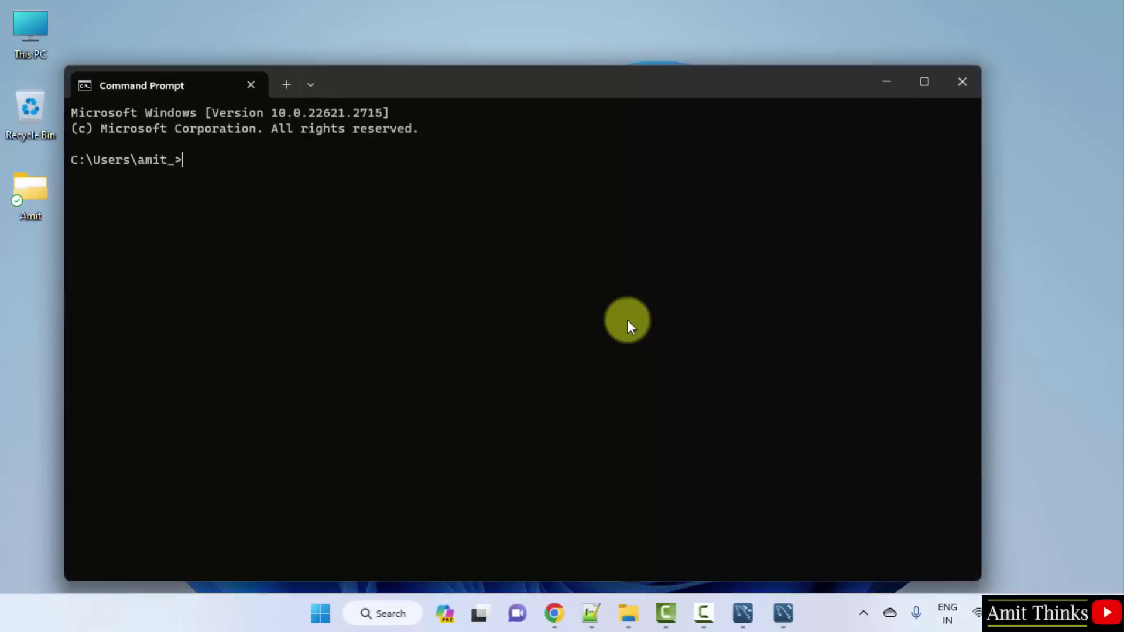
{"action": "left_click_drag", "start_coordinate": [431, 79], "coordinate": [495, 67]}
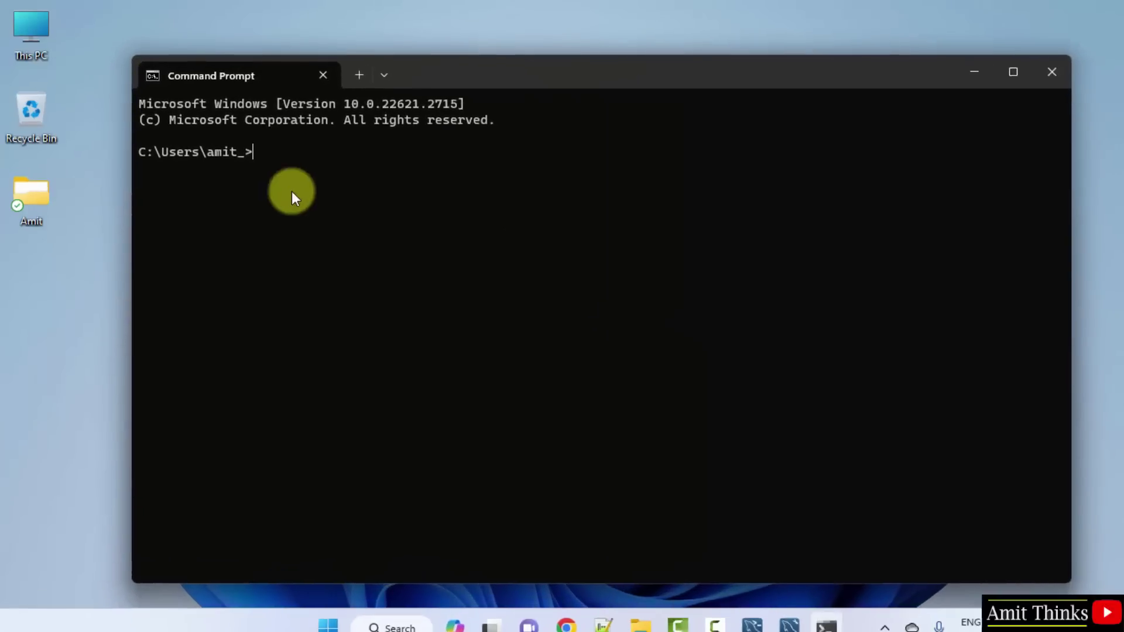
{"action": "type", "text": "mysql "}
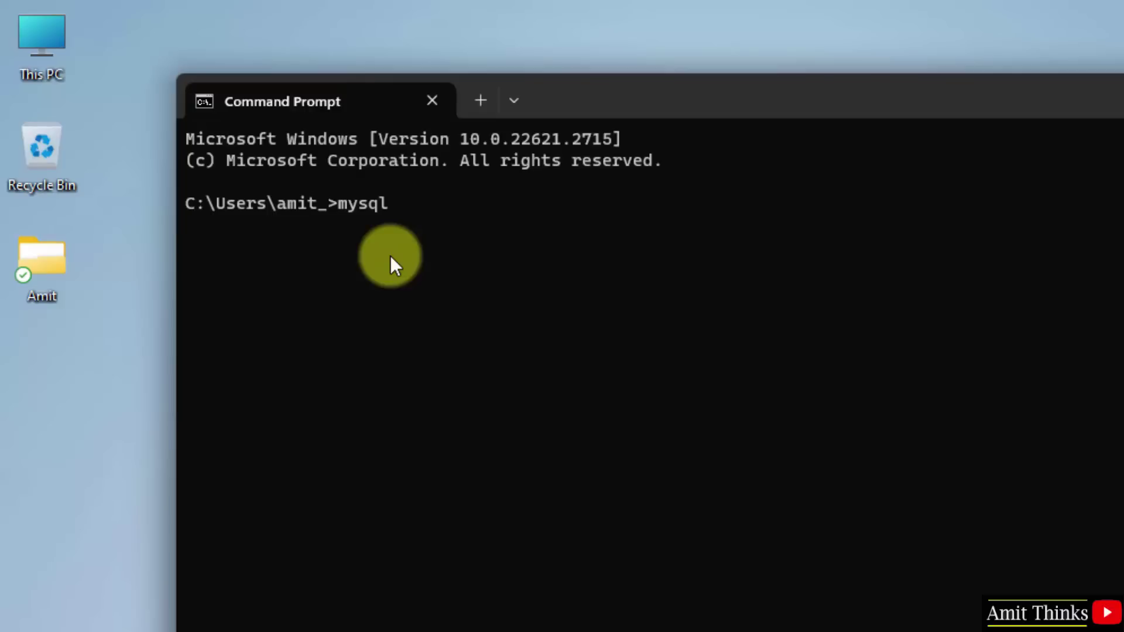
{"action": "type", "text": "--version"}
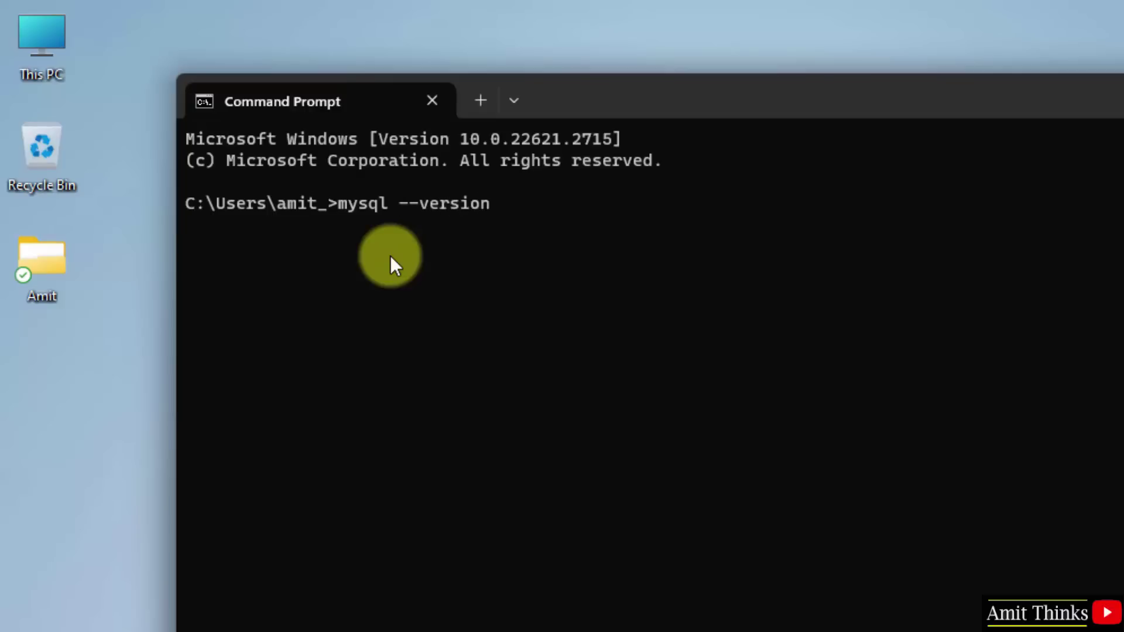
{"action": "key", "text": "Return"}
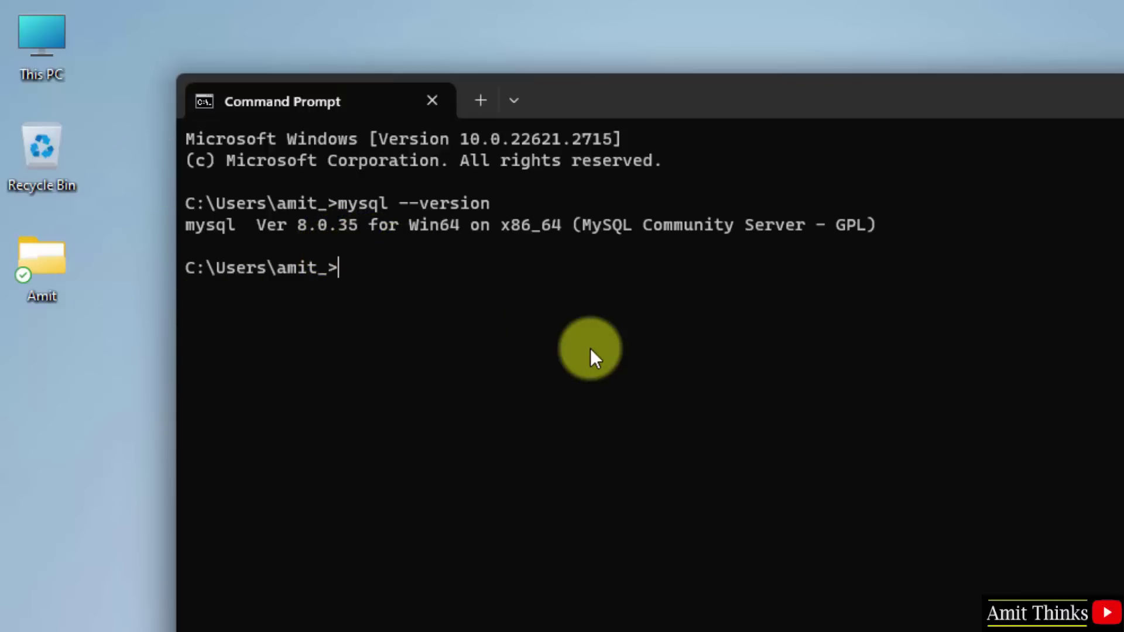
Step: Log in with mysql -u root -p using the root password to reach the mysql> prompt
{"action": "type", "text": "mysql -u"}
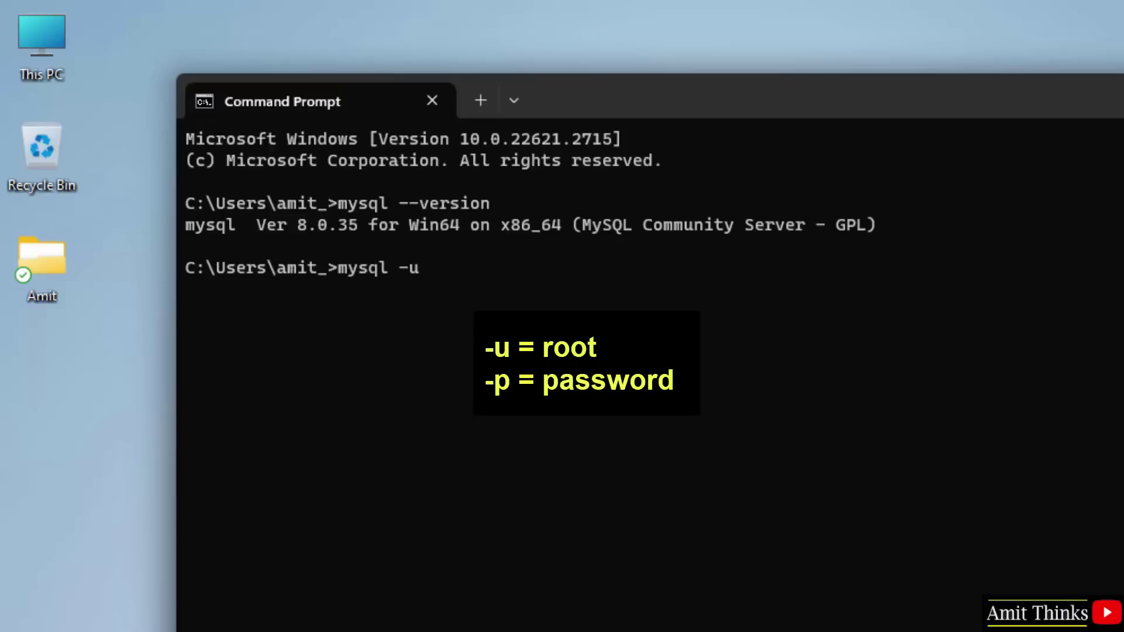
{"action": "type", "text": " root -p"}
{"action": "key", "text": "Return"}
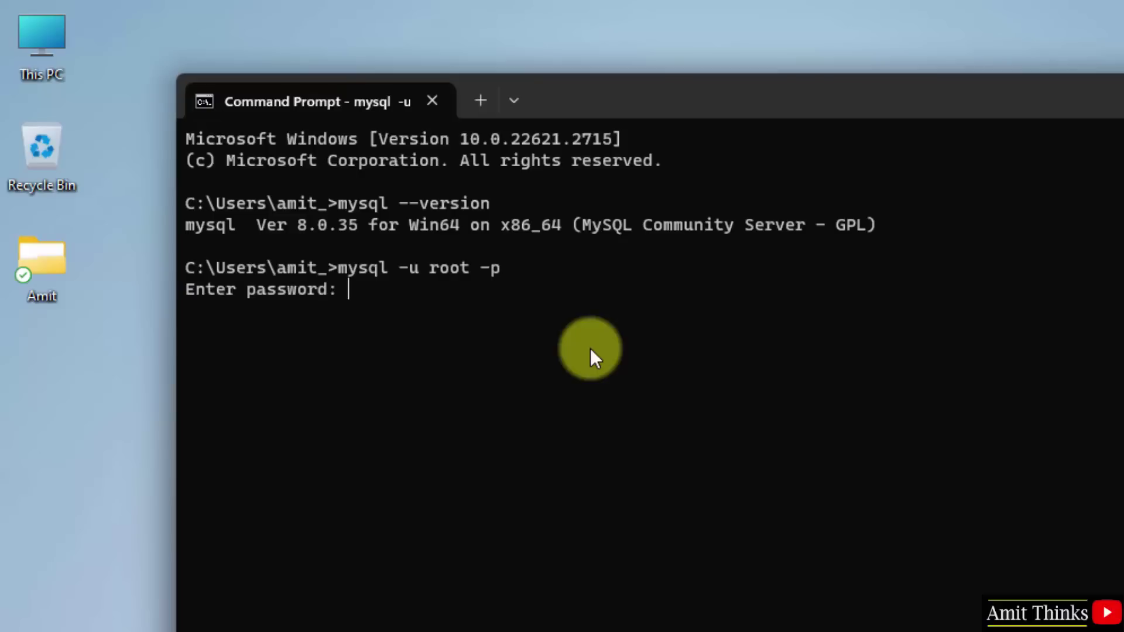
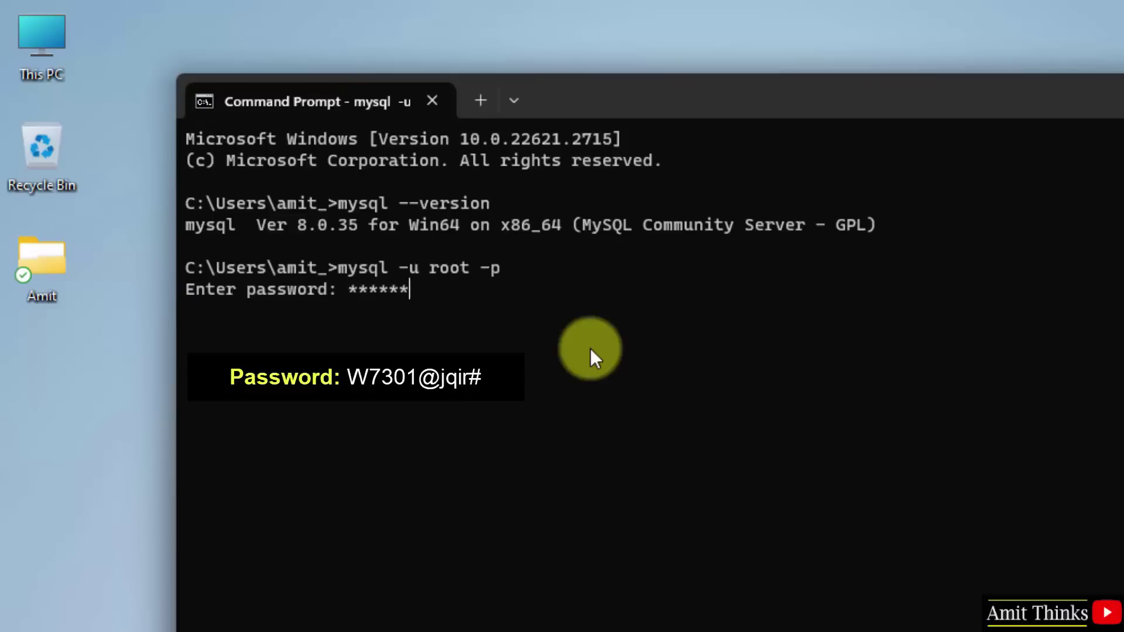
{"action": "key", "text": "Return"}
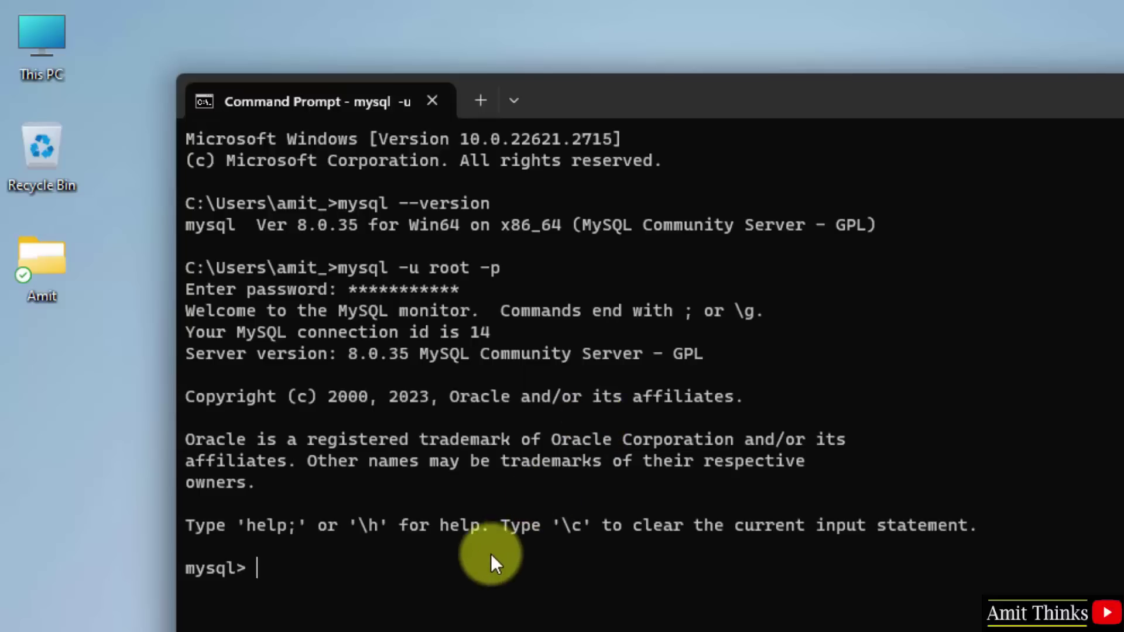
Step: Run show databases; to list the four existing databases
{"action": "left_click_drag", "start_coordinate": [894, 102], "coordinate": [910, 66]}
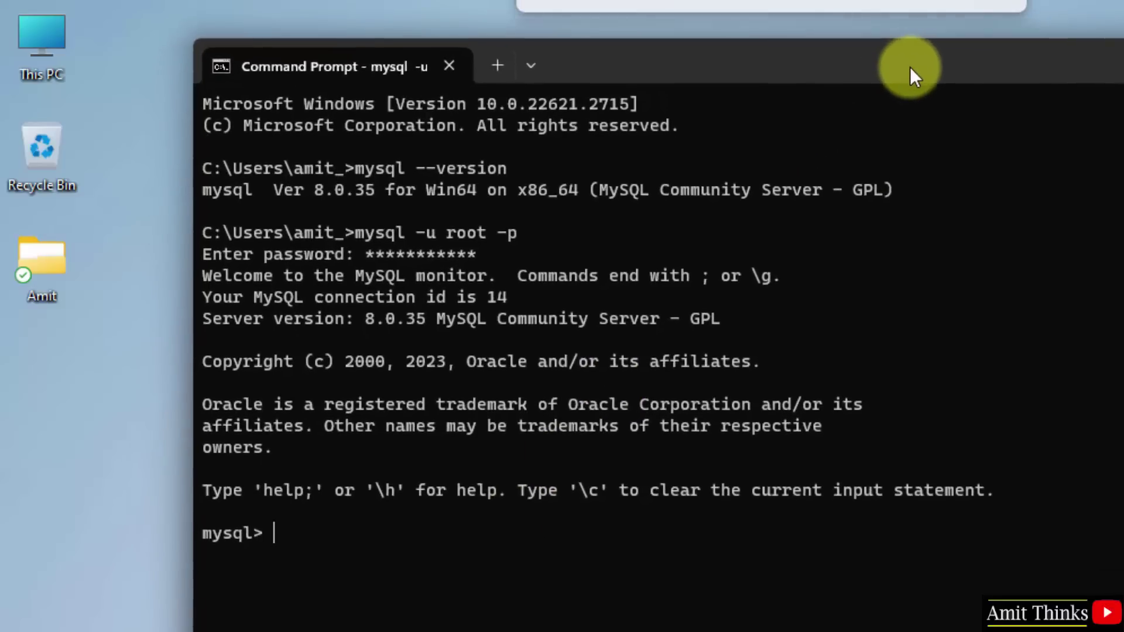
{"action": "type", "text": "d"}
{"action": "key", "text": "BackSpace"}
{"action": "type", "text": "show"}
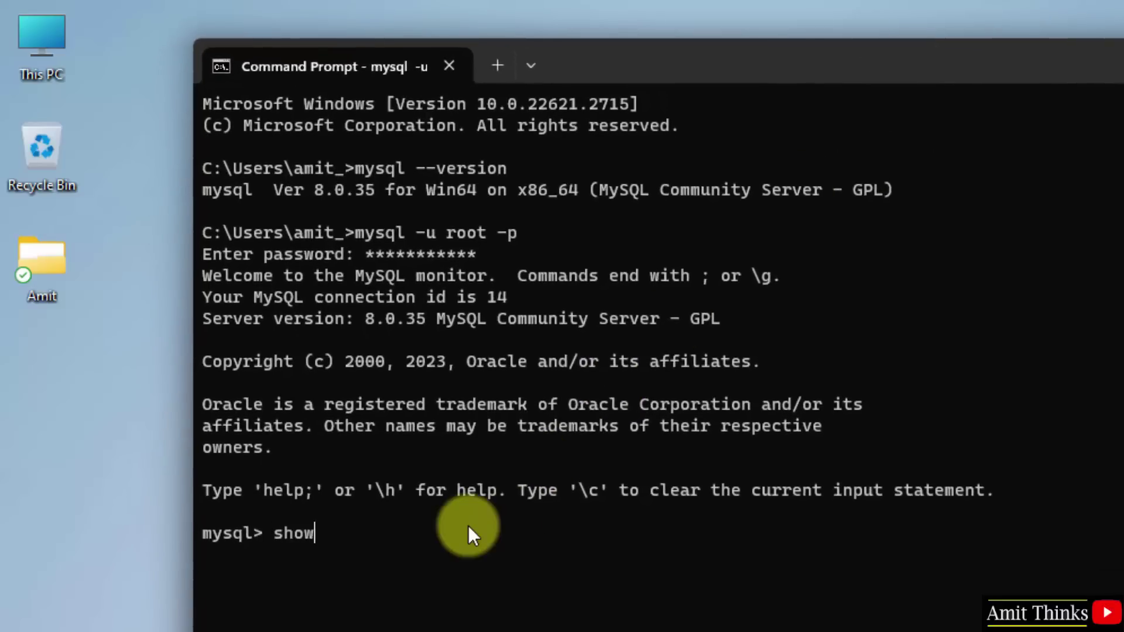
{"action": "type", "text": " databases"}
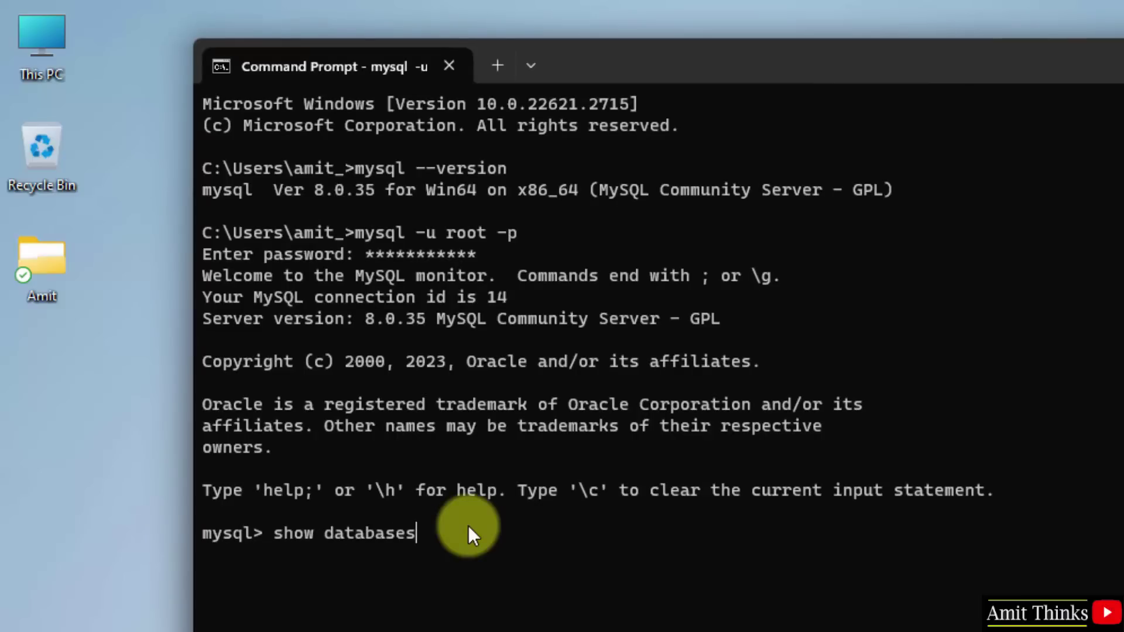
{"action": "type", "text": ";"}
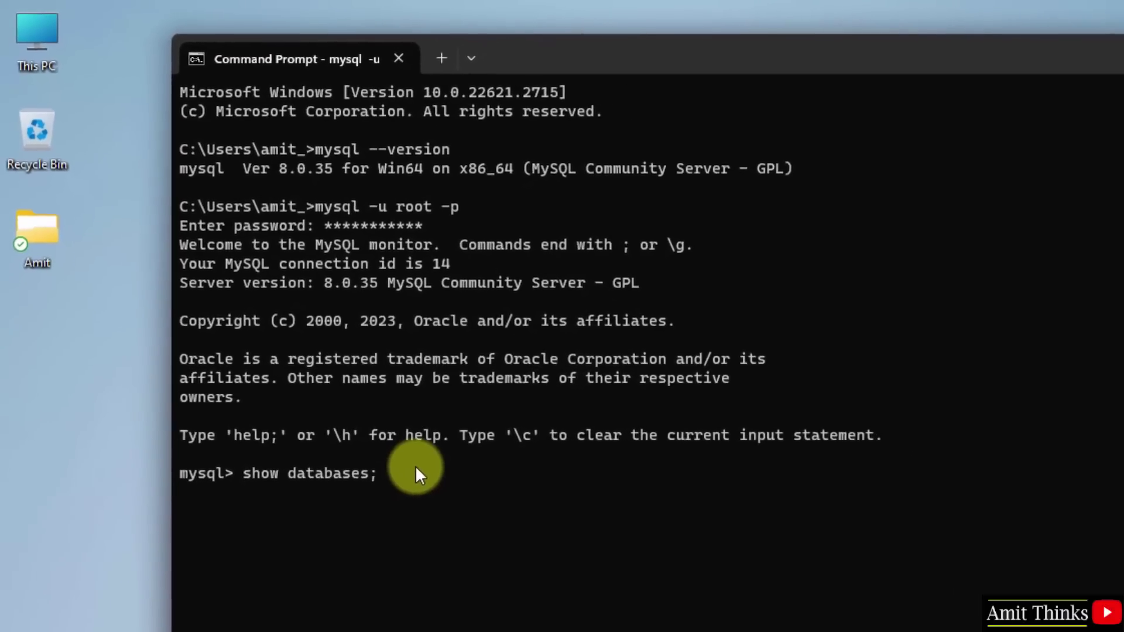
{"action": "key", "text": "Return"}
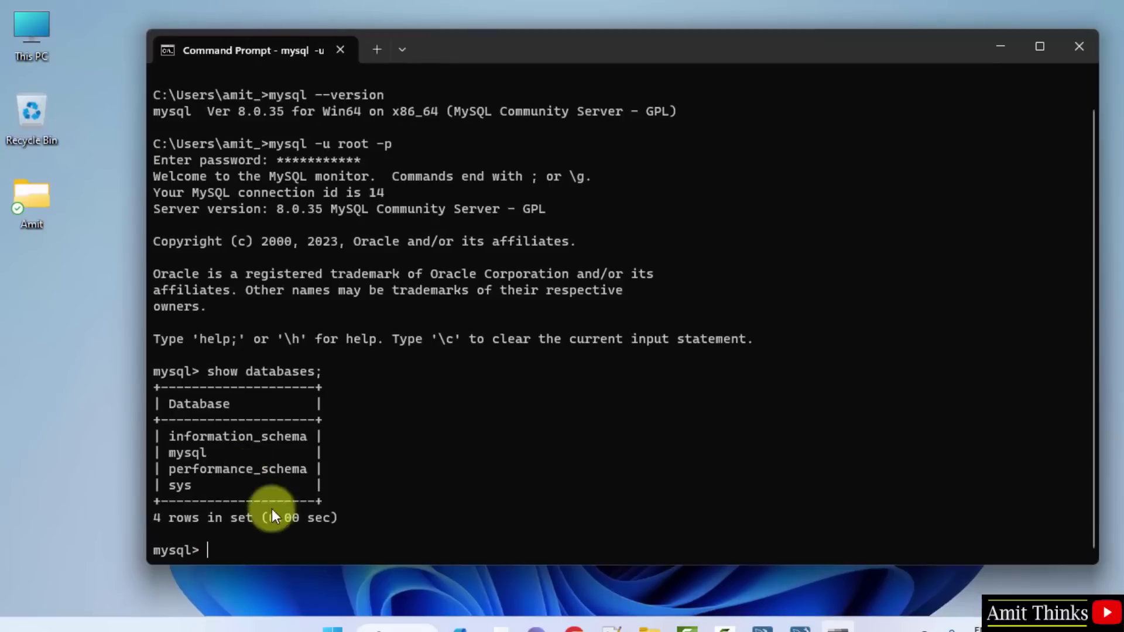
Step: Create the database amitdiwan and confirm show databases; now lists five entries
{"action": "type", "text": "c"}
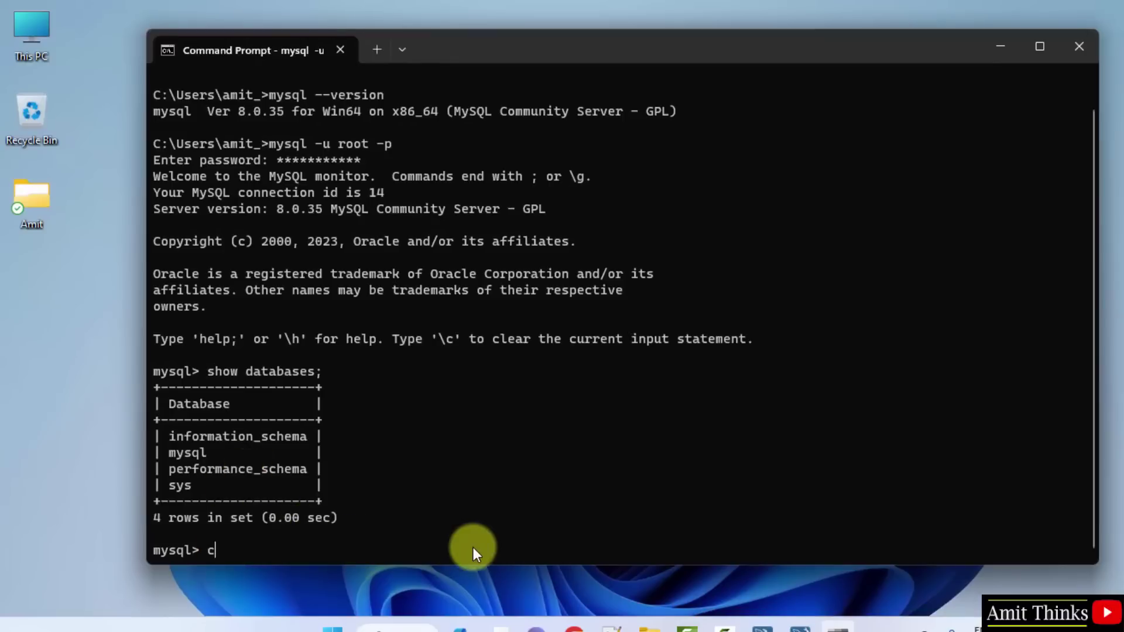
{"action": "type", "text": "reate database"}
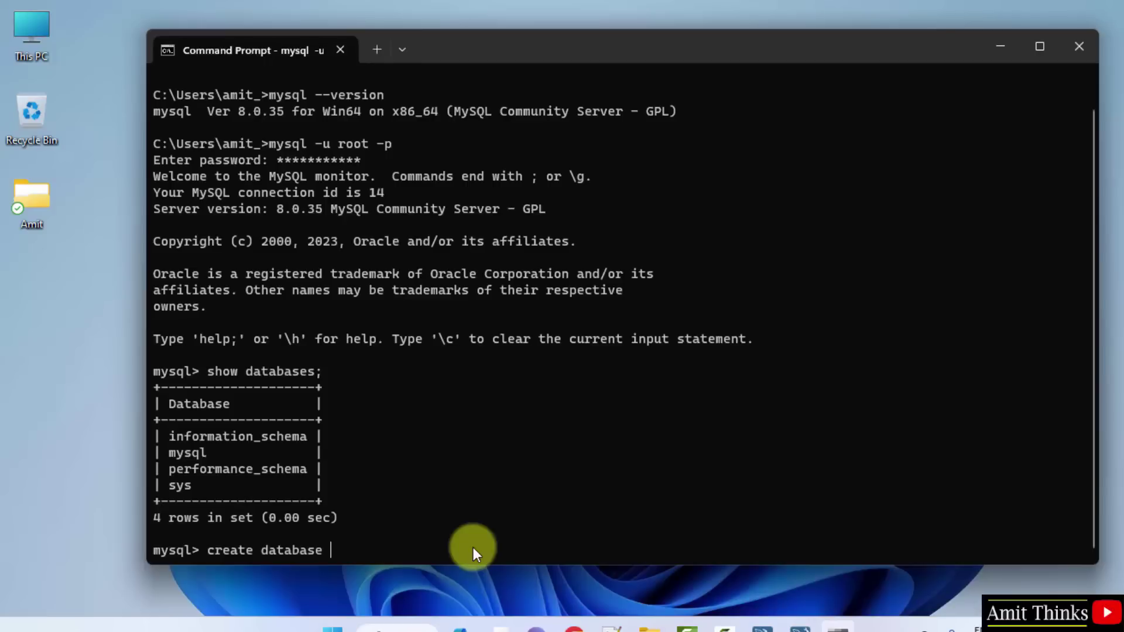
{"action": "type", "text": "amitdiwan;"}
{"action": "key", "text": "Return"}
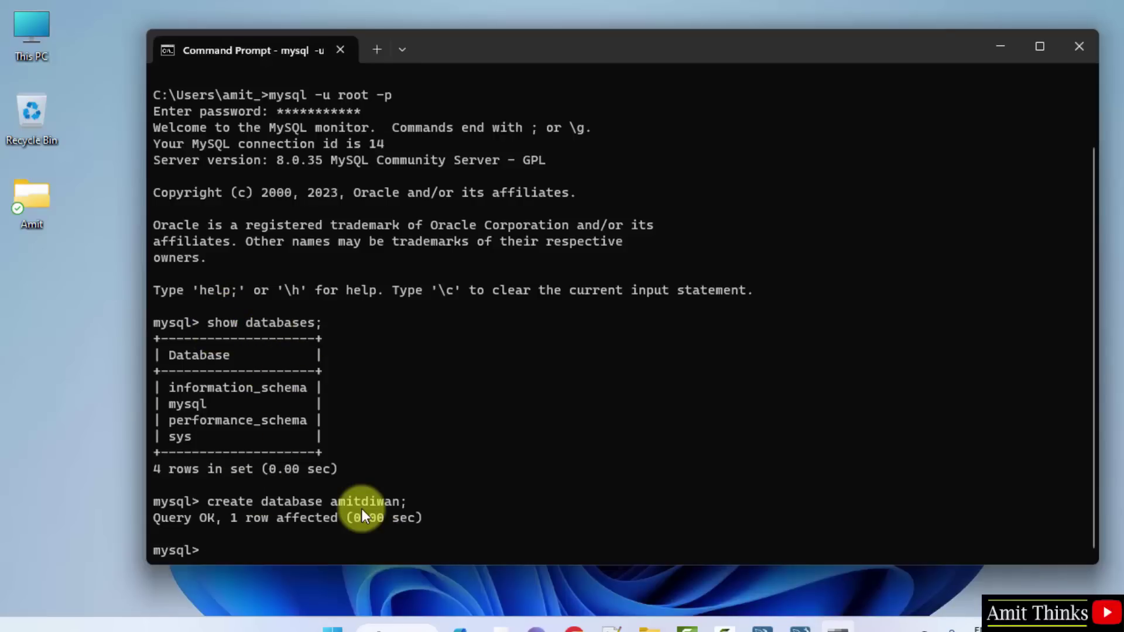
{"action": "type", "text": "show database"}
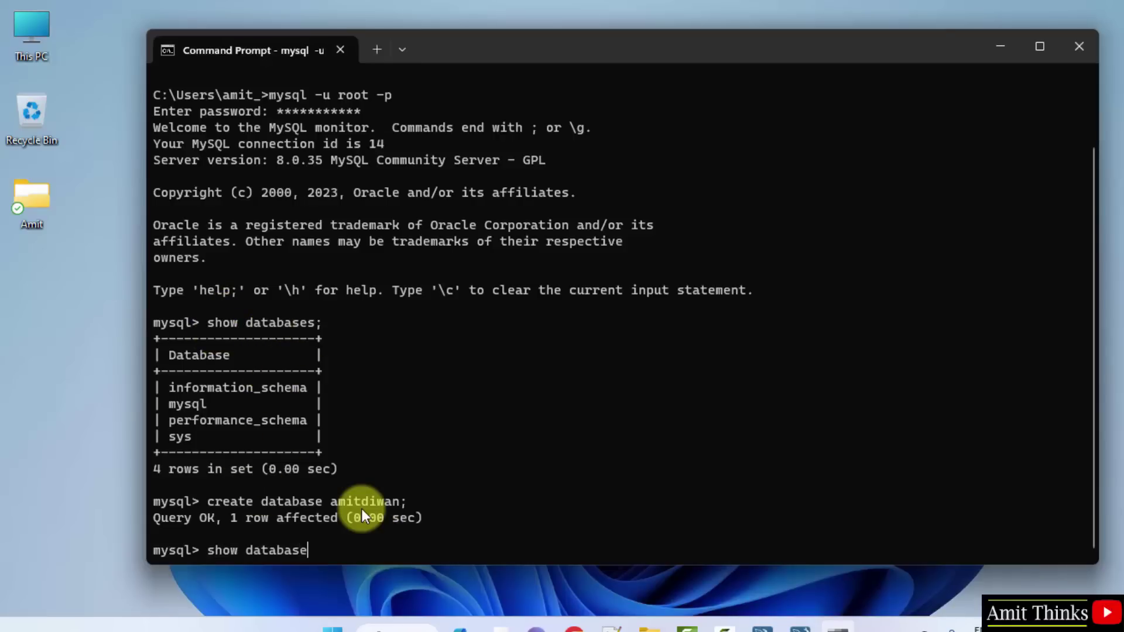
{"action": "type", "text": "s;"}
{"action": "key", "text": "Return"}
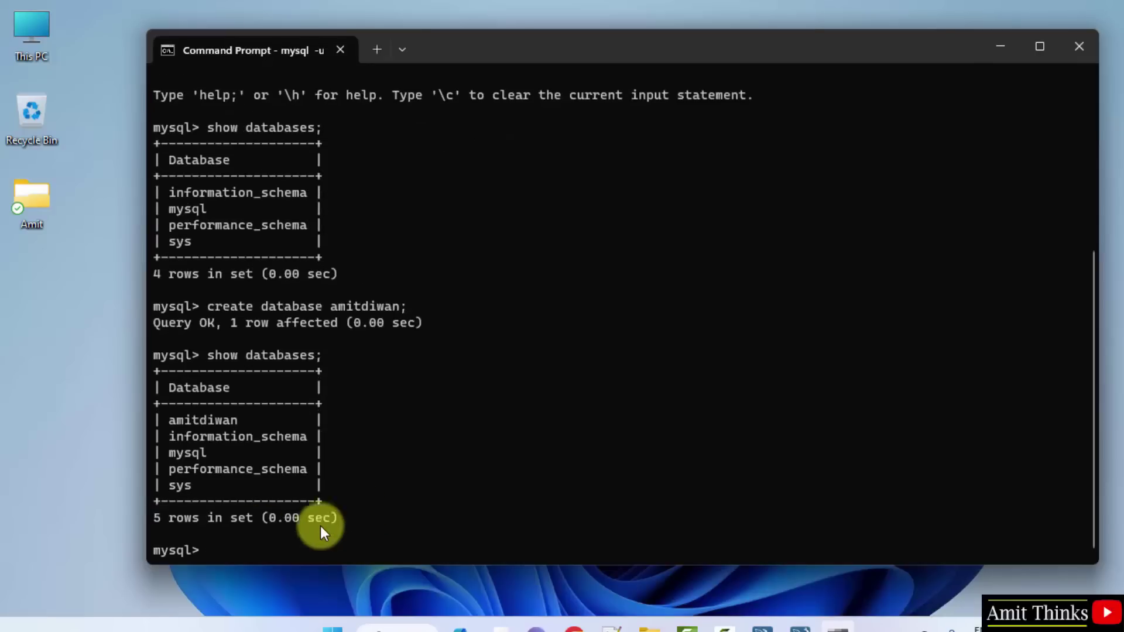